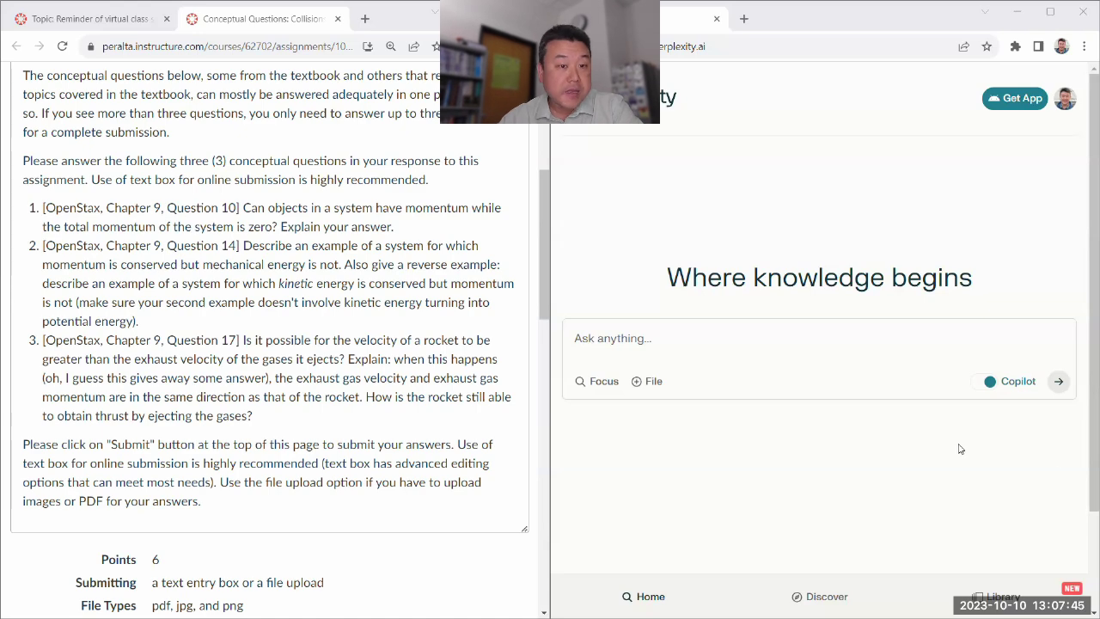
Ask Perplexity the assignment's first conceptual question, on whether objects can have momentum while the system's total momentum is zero
{"action": "scroll", "coordinate": [349, 421], "scroll_direction": "up", "scroll_amount": 4}
{"action": "scroll", "coordinate": [349, 421], "scroll_direction": "down", "scroll_amount": 3}
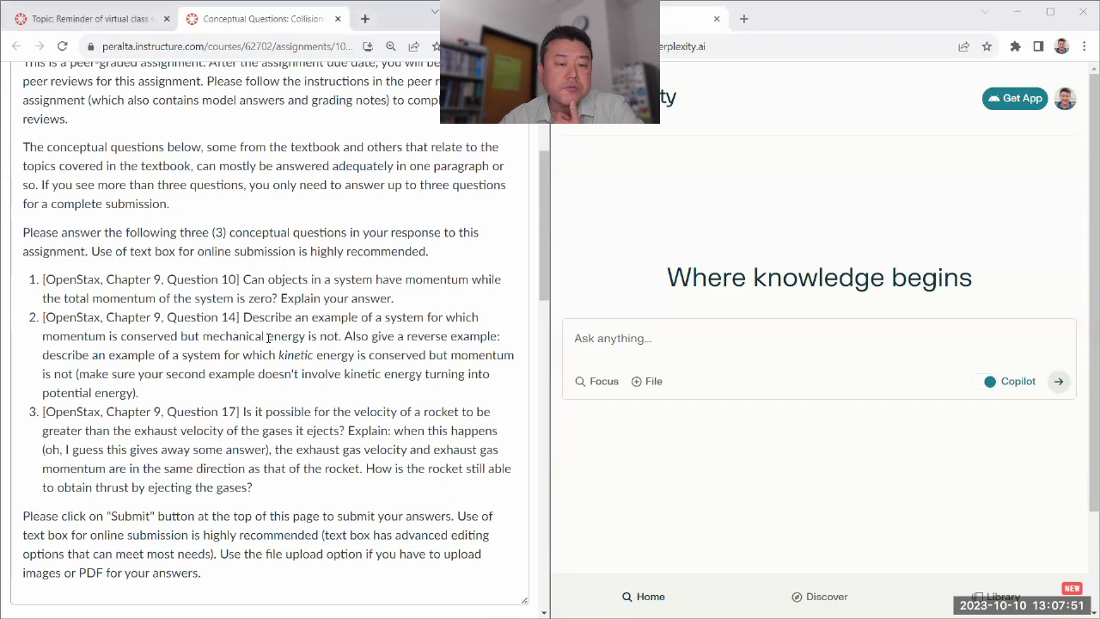
{"action": "left_click_drag", "start_coordinate": [269, 337], "coordinate": [305, 337]}
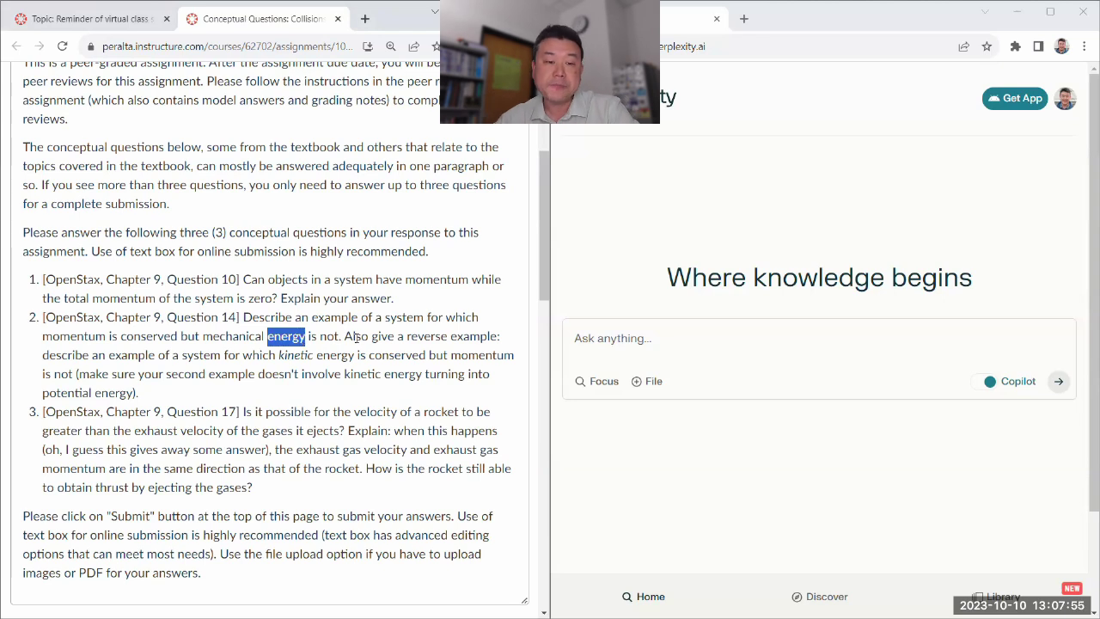
{"action": "scroll", "coordinate": [357, 337], "scroll_direction": "down", "scroll_amount": 2}
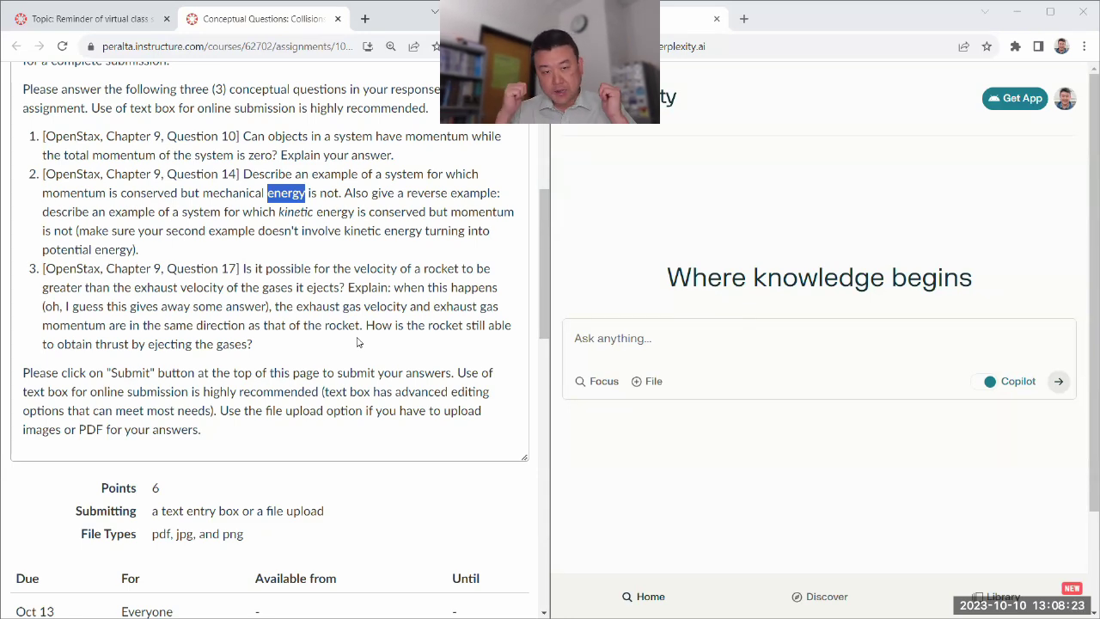
{"action": "left_click", "coordinate": [399, 230]}
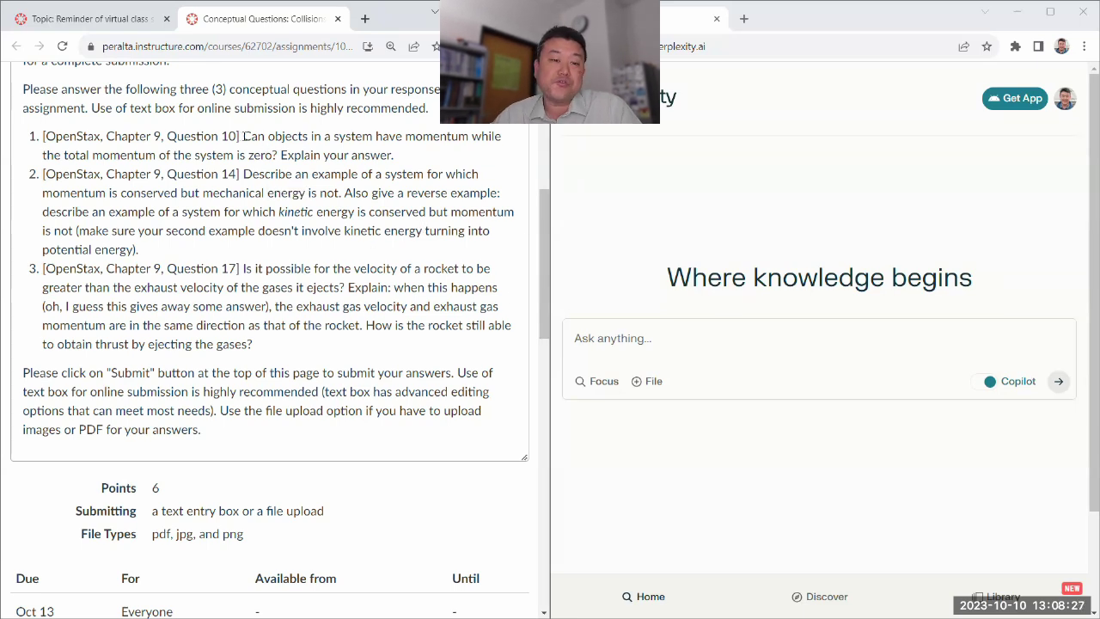
{"action": "left_click_drag", "start_coordinate": [244, 135], "coordinate": [406, 156]}
{"action": "key", "text": "ctrl+c"}
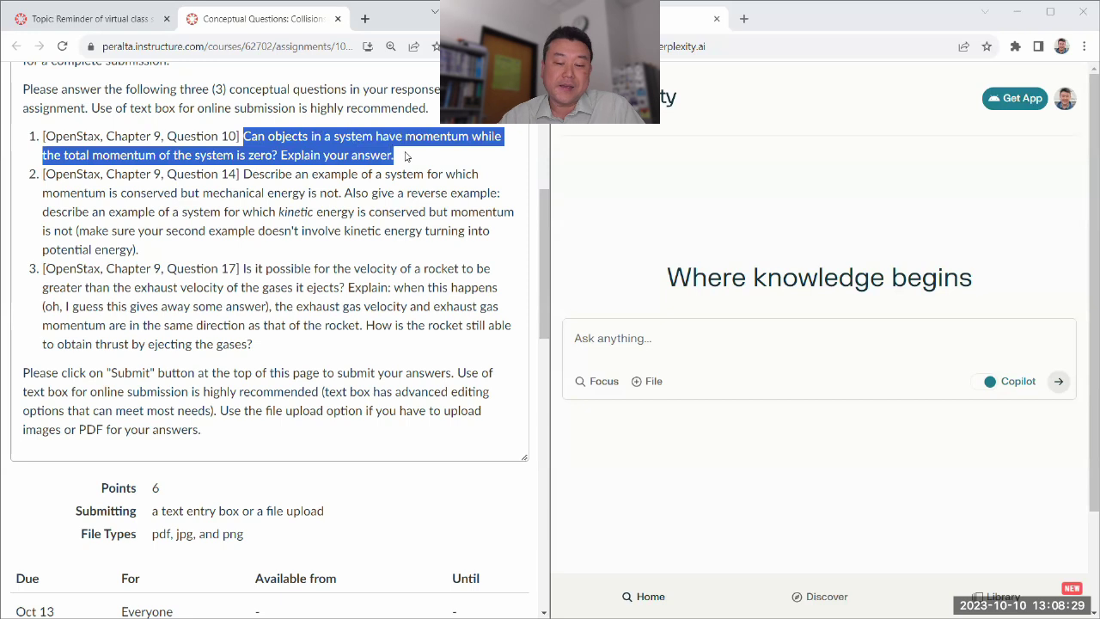
{"action": "left_click", "coordinate": [653, 339]}
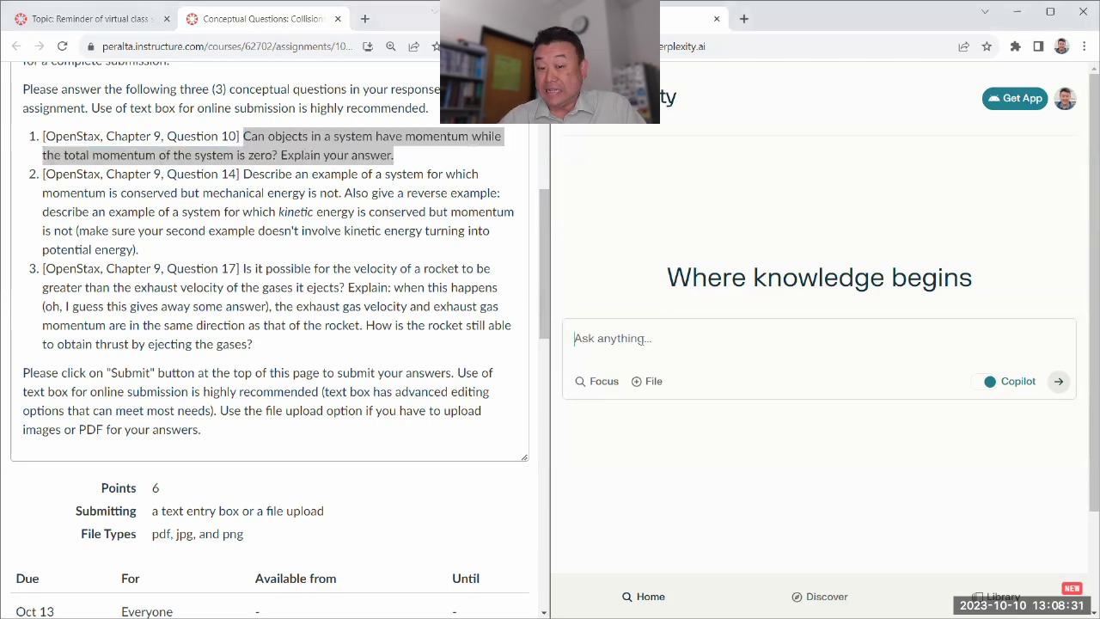
{"action": "key", "text": "ctrl+v"}
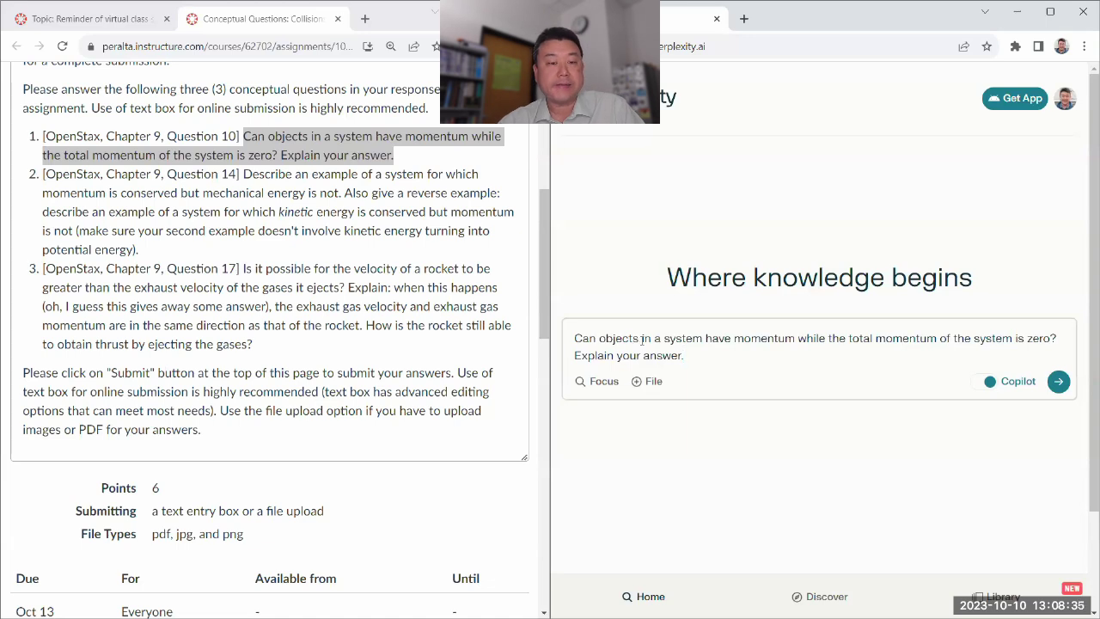
{"action": "left_click", "coordinate": [369, 246]}
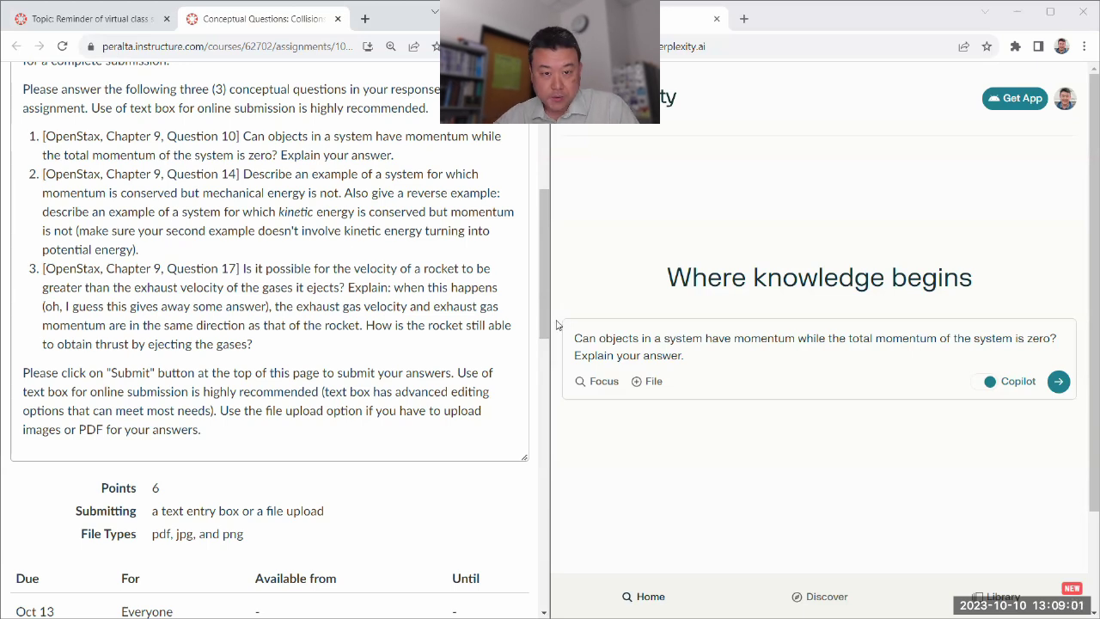
{"action": "left_click", "coordinate": [1058, 382]}
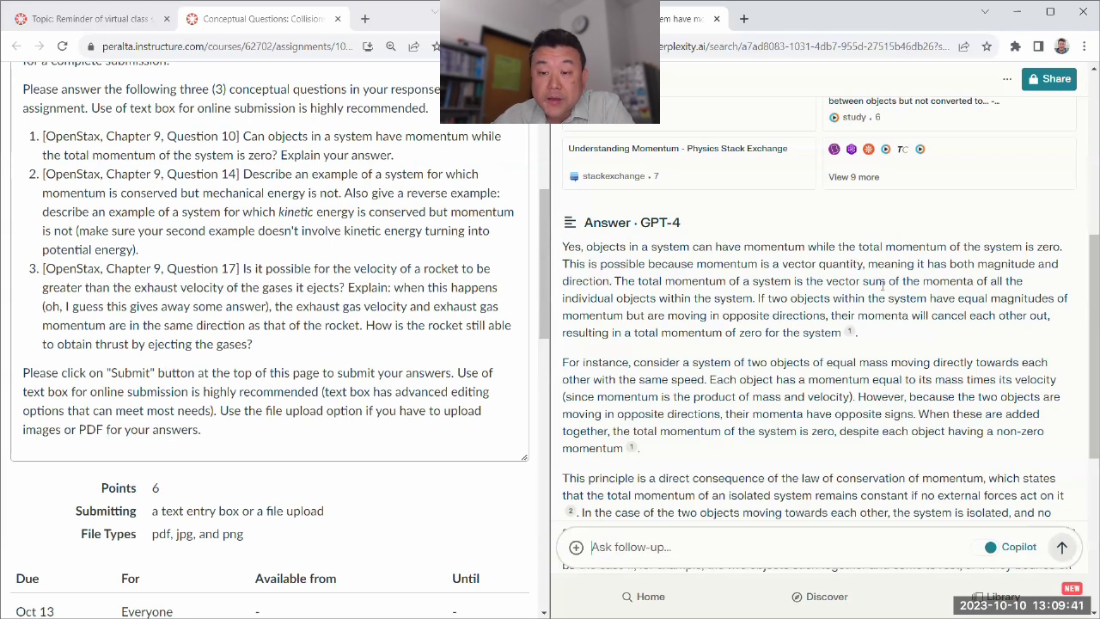
Read through the answer on zero total momentum, examining the vector-sum wording, the conservation of momentum paragraph and the closing teaching remark
{"action": "left_click_drag", "start_coordinate": [827, 281], "coordinate": [918, 281]}
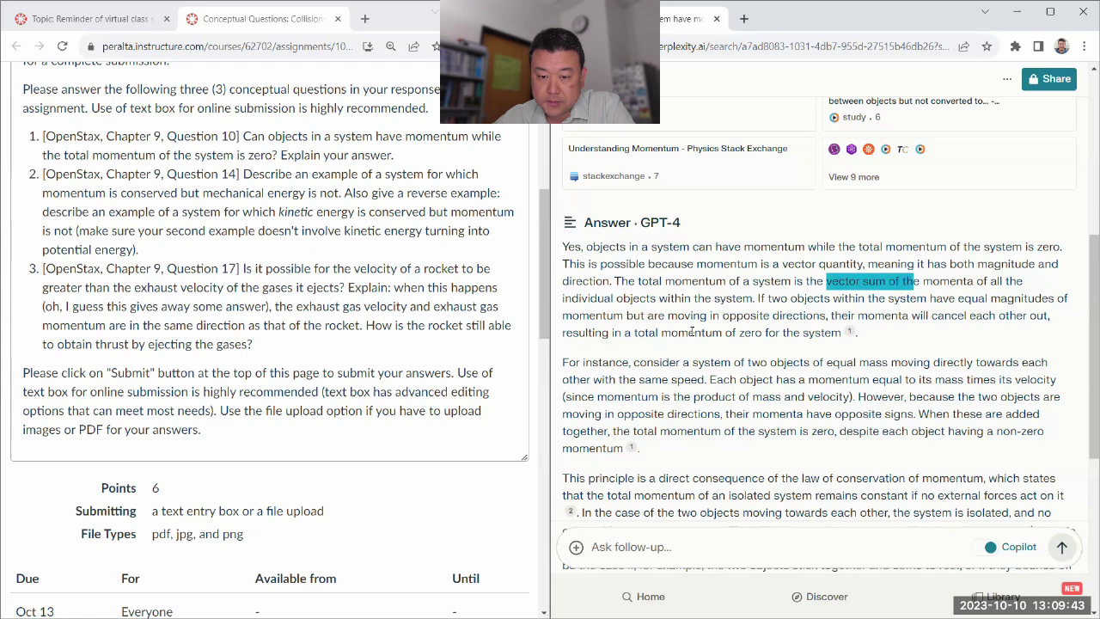
{"action": "scroll", "coordinate": [692, 331], "scroll_direction": "down", "scroll_amount": 4}
{"action": "scroll", "coordinate": [705, 300], "scroll_direction": "up", "scroll_amount": 3}
{"action": "scroll", "coordinate": [713, 264], "scroll_direction": "down", "scroll_amount": 2}
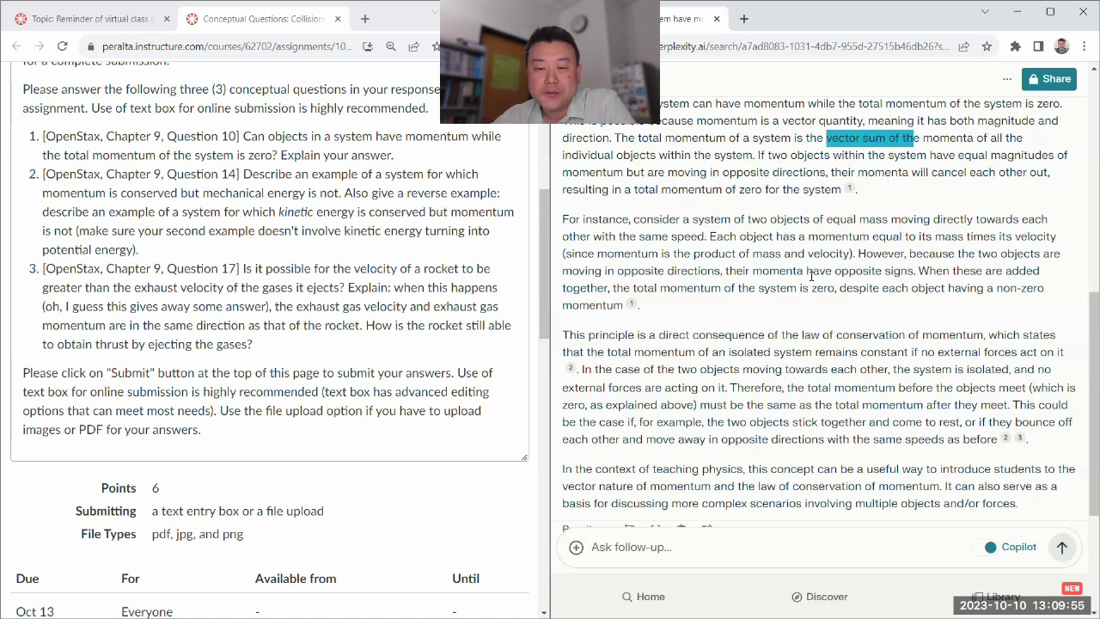
{"action": "scroll", "coordinate": [811, 275], "scroll_direction": "down", "scroll_amount": 2}
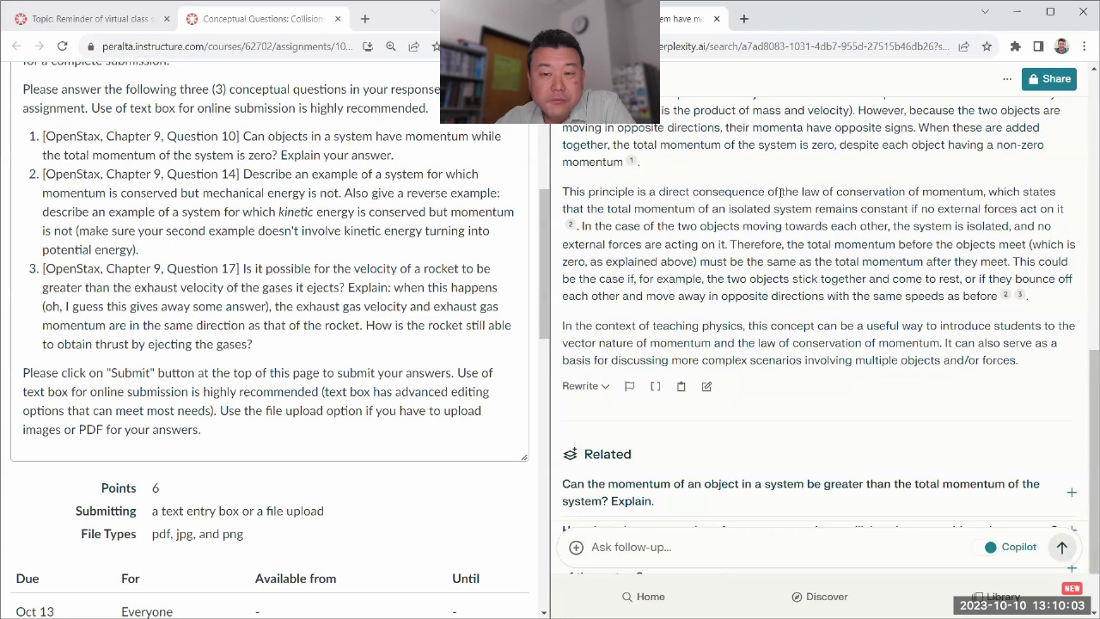
{"action": "left_click_drag", "start_coordinate": [830, 191], "coordinate": [845, 319]}
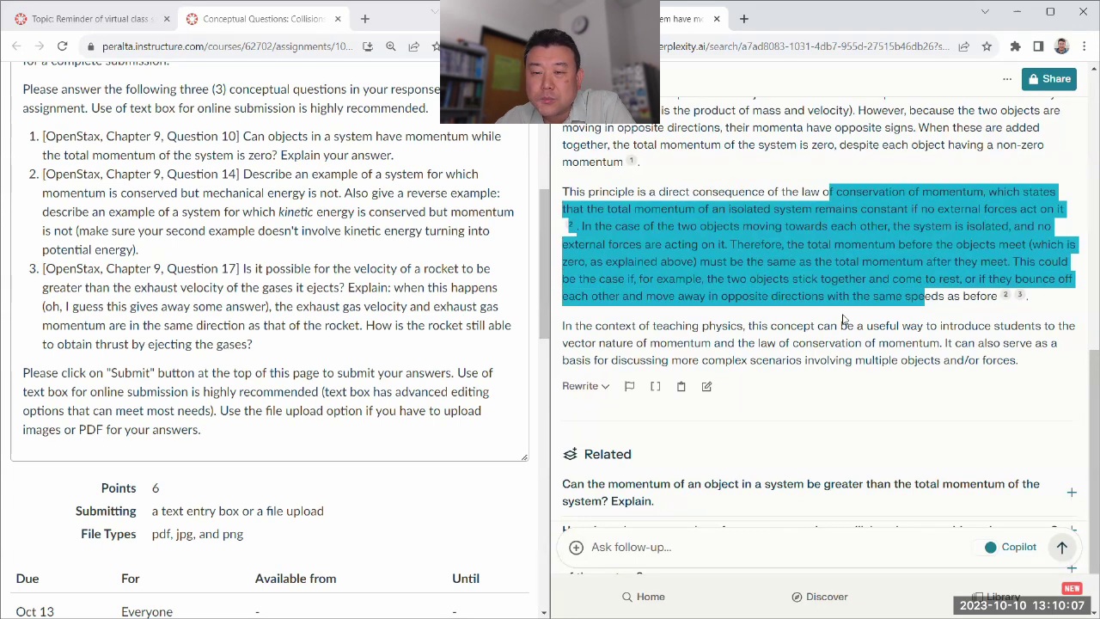
{"action": "left_click", "coordinate": [795, 340]}
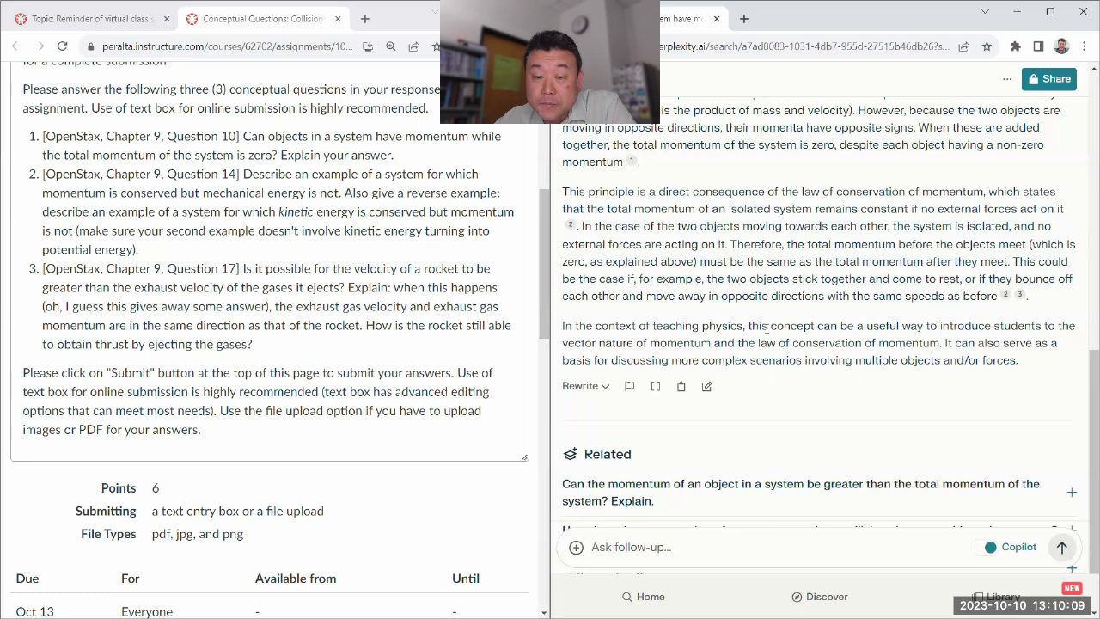
{"action": "left_click_drag", "start_coordinate": [770, 334], "coordinate": [1018, 361]}
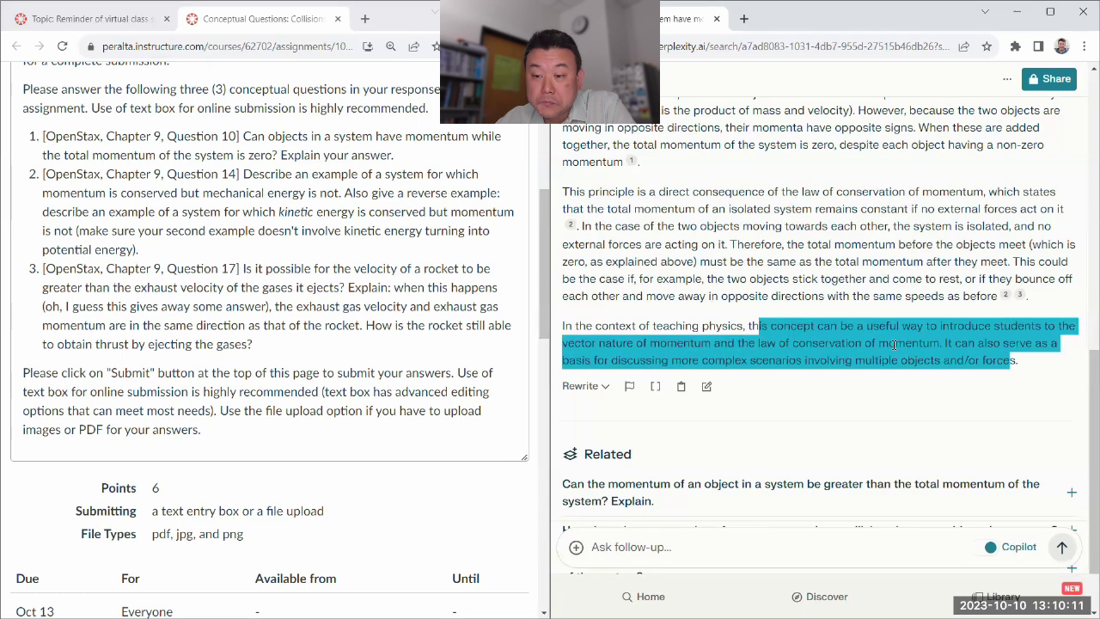
{"action": "left_click", "coordinate": [770, 274]}
{"action": "scroll", "coordinate": [765, 266], "scroll_direction": "down", "scroll_amount": 1}
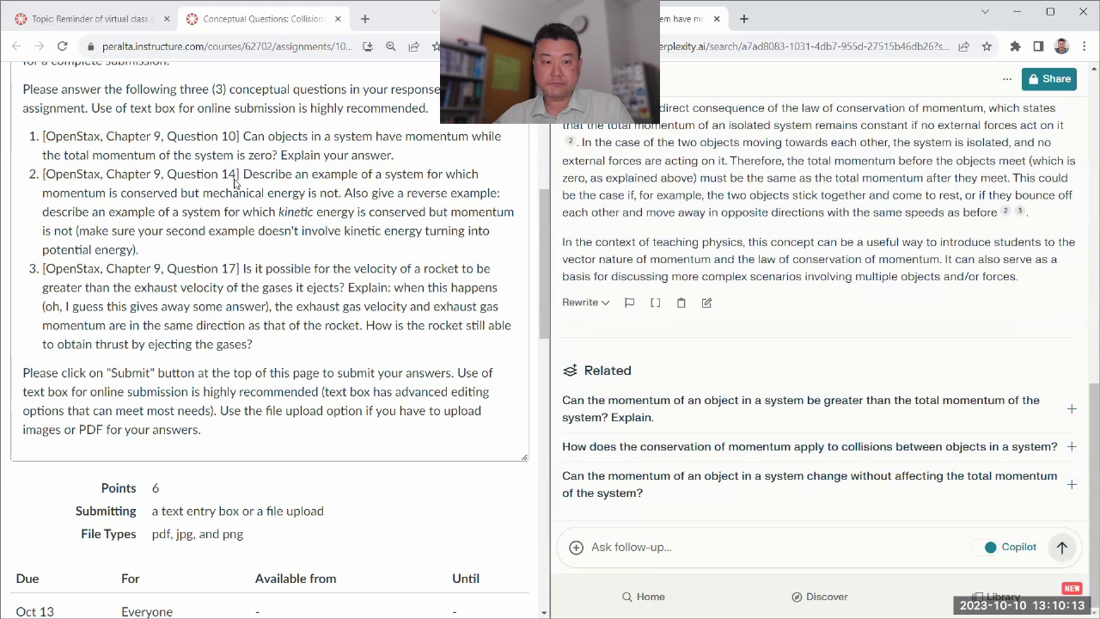
Submit the assignment's second conceptual question, on momentum versus energy conservation examples, as a follow-up in the same thread
{"action": "left_click_drag", "start_coordinate": [245, 174], "coordinate": [289, 254]}
{"action": "right_click", "coordinate": [317, 213]}
{"action": "left_click", "coordinate": [334, 223]}
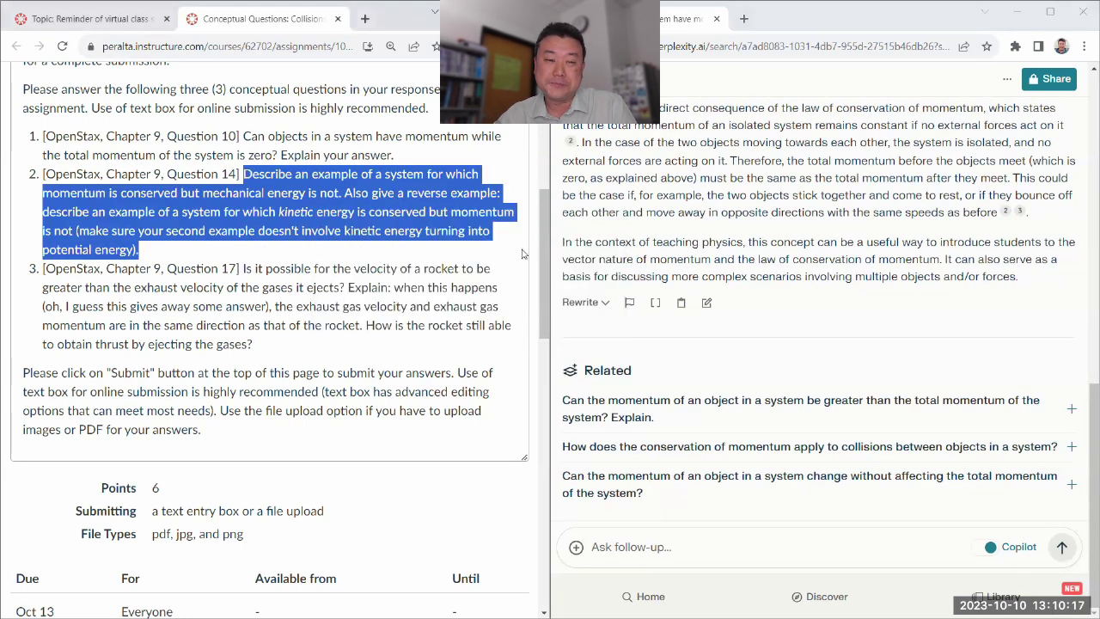
{"action": "left_click", "coordinate": [651, 541]}
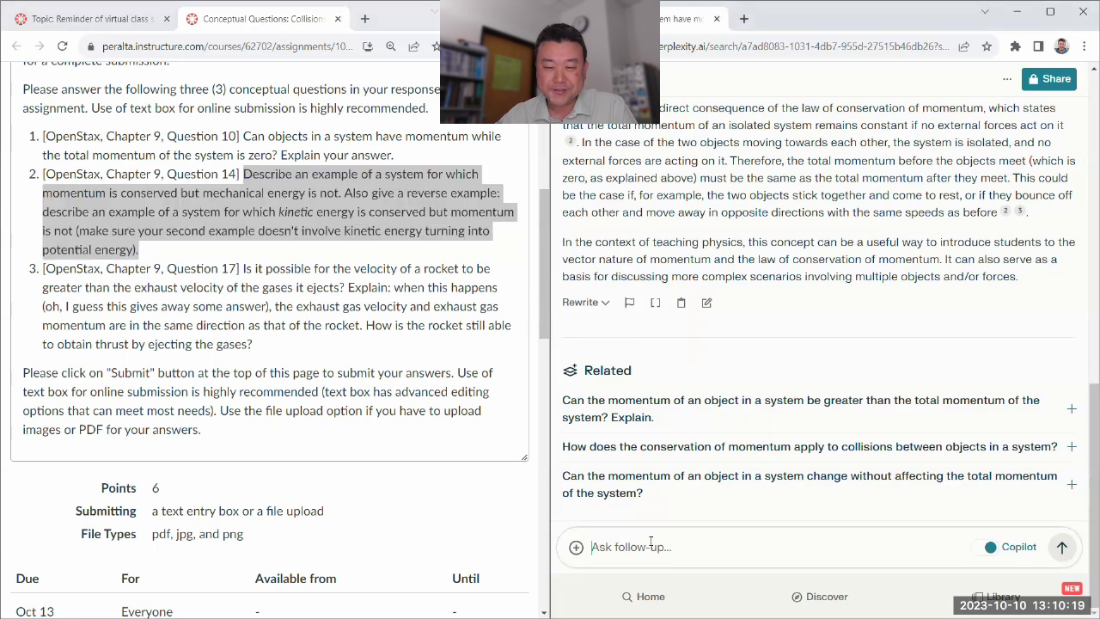
{"action": "key", "text": "ctrl+v"}
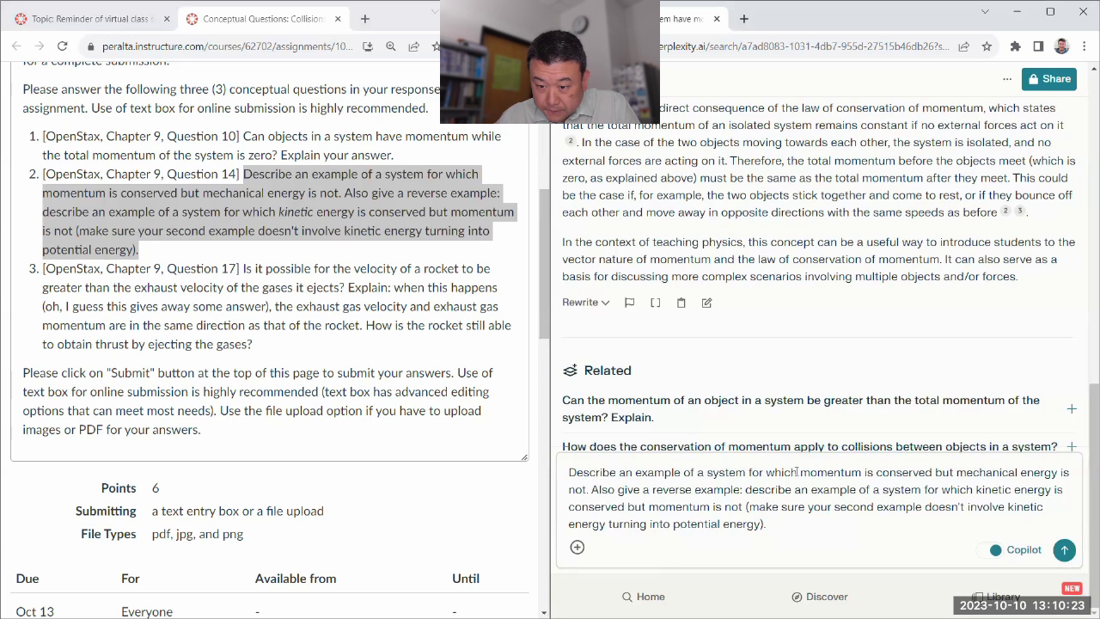
{"action": "left_click", "coordinate": [1063, 550]}
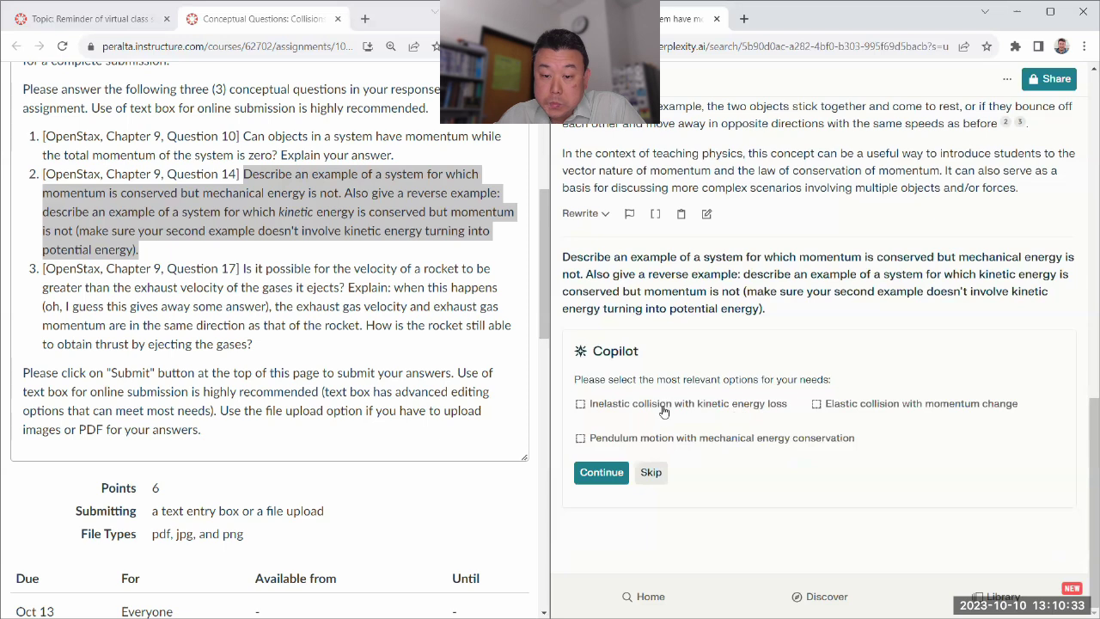
Choose the inelastic collision, elastic collision and pendulum motion options as relevant for Copilot and continue to the answer
{"action": "left_click", "coordinate": [612, 409]}
{"action": "left_click", "coordinate": [818, 404]}
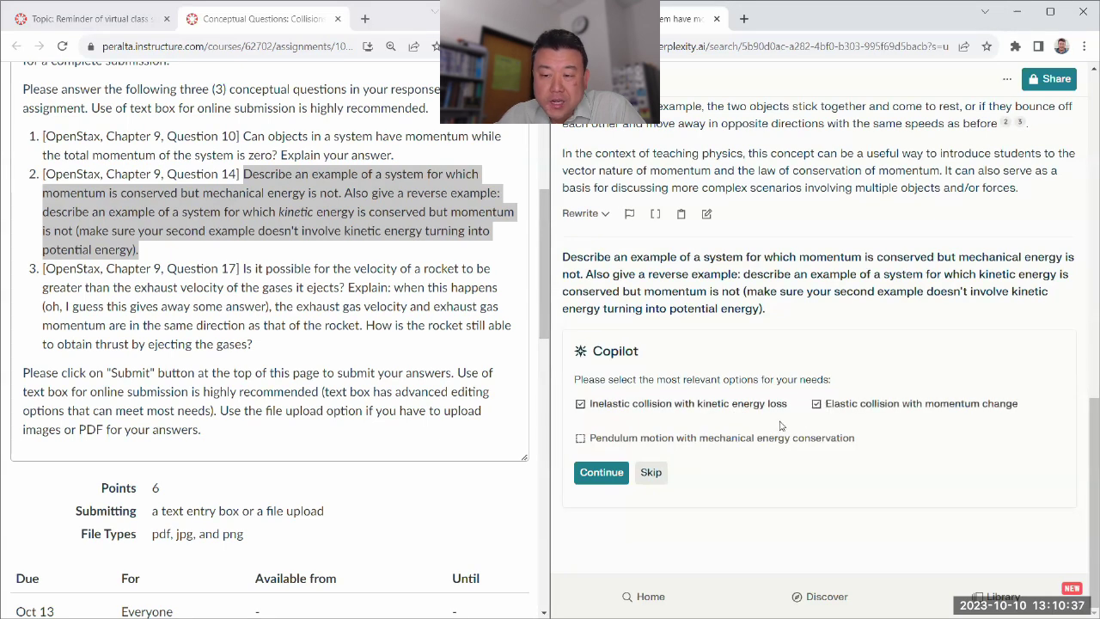
{"action": "left_click", "coordinate": [674, 442]}
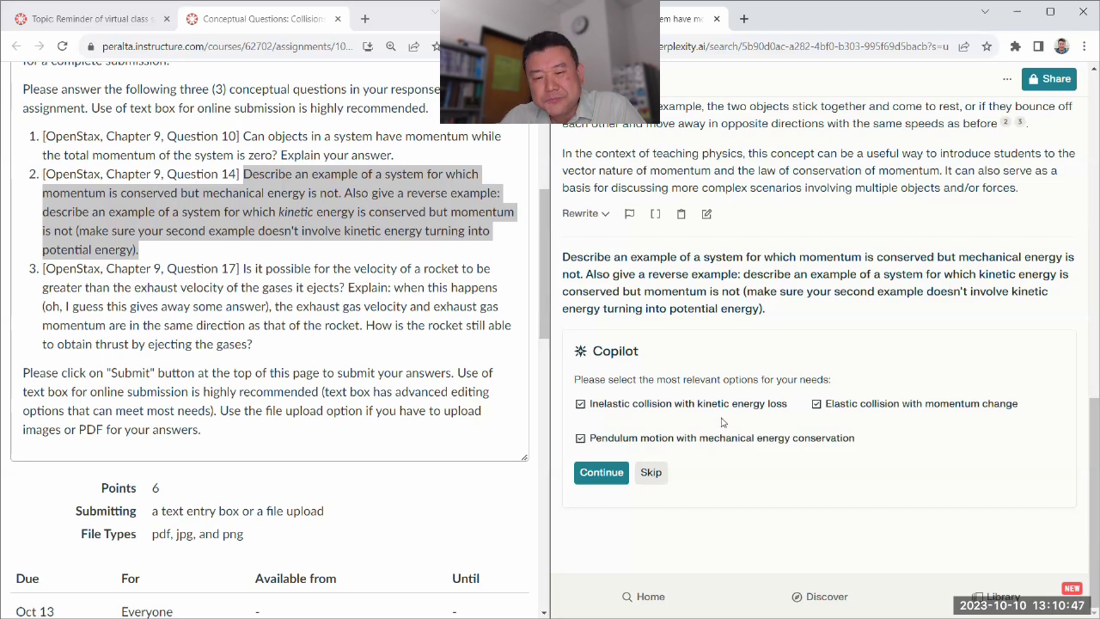
{"action": "left_click", "coordinate": [601, 473]}
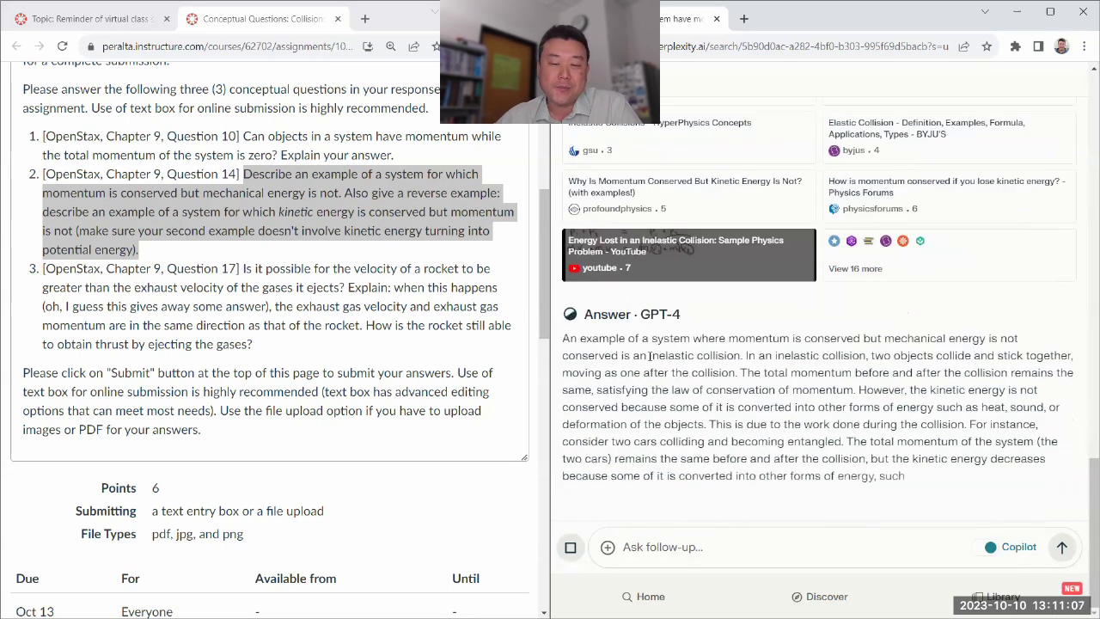
Examine the answer's inelastic collision example, especially the stick-together claim, and its reverse example with conserved kinetic energy
{"action": "left_click_drag", "start_coordinate": [650, 355], "coordinate": [740, 356]}
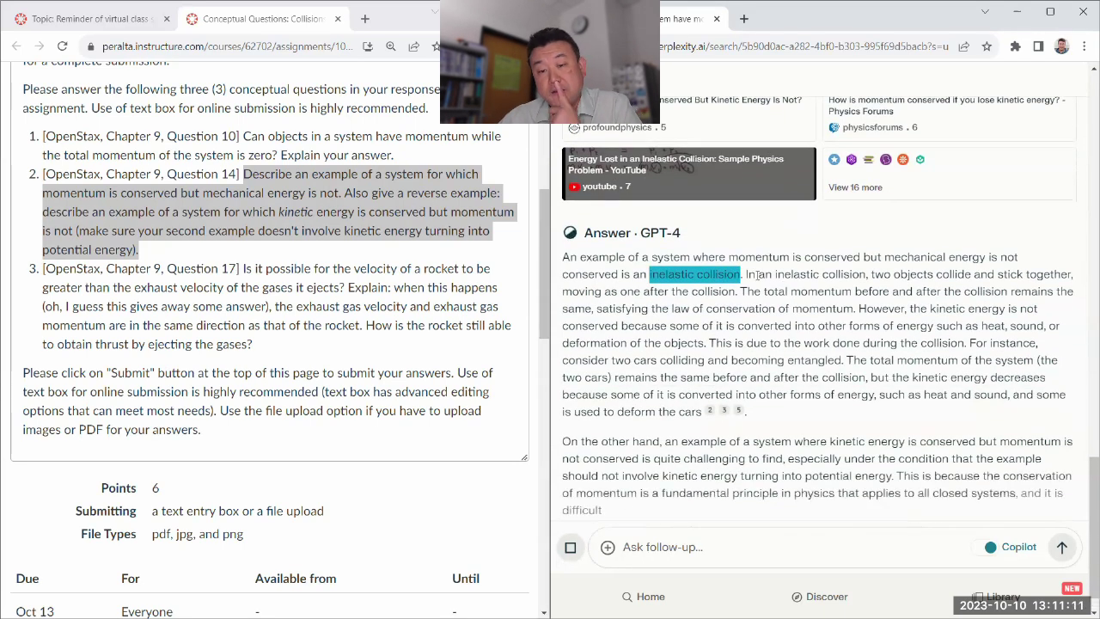
{"action": "left_click_drag", "start_coordinate": [746, 273], "coordinate": [1072, 269]}
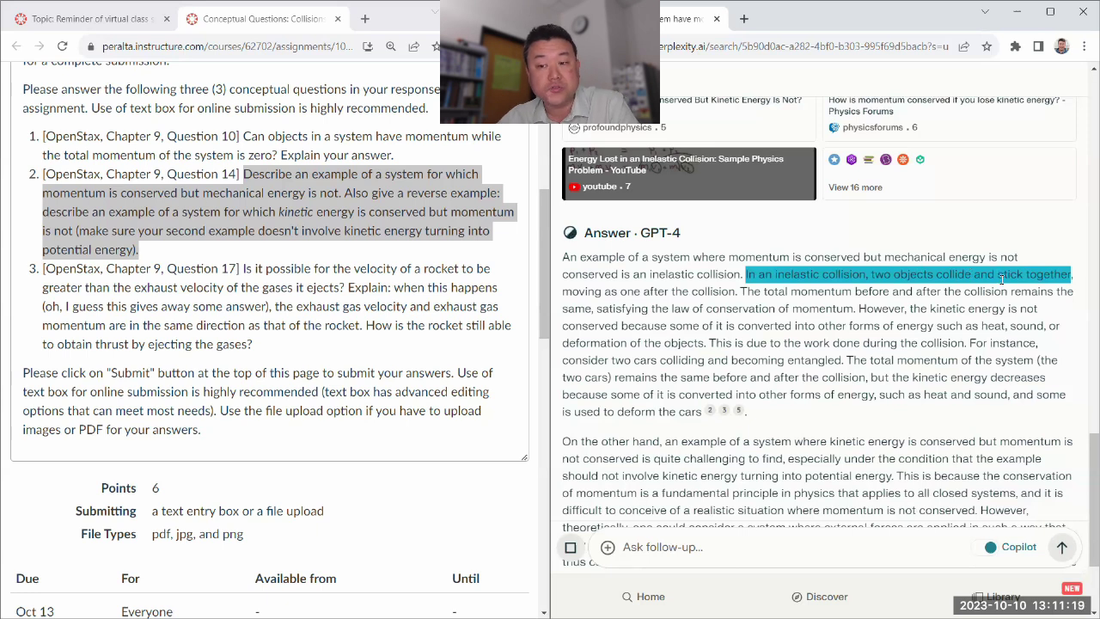
{"action": "left_click_drag", "start_coordinate": [1000, 273], "coordinate": [1073, 274]}
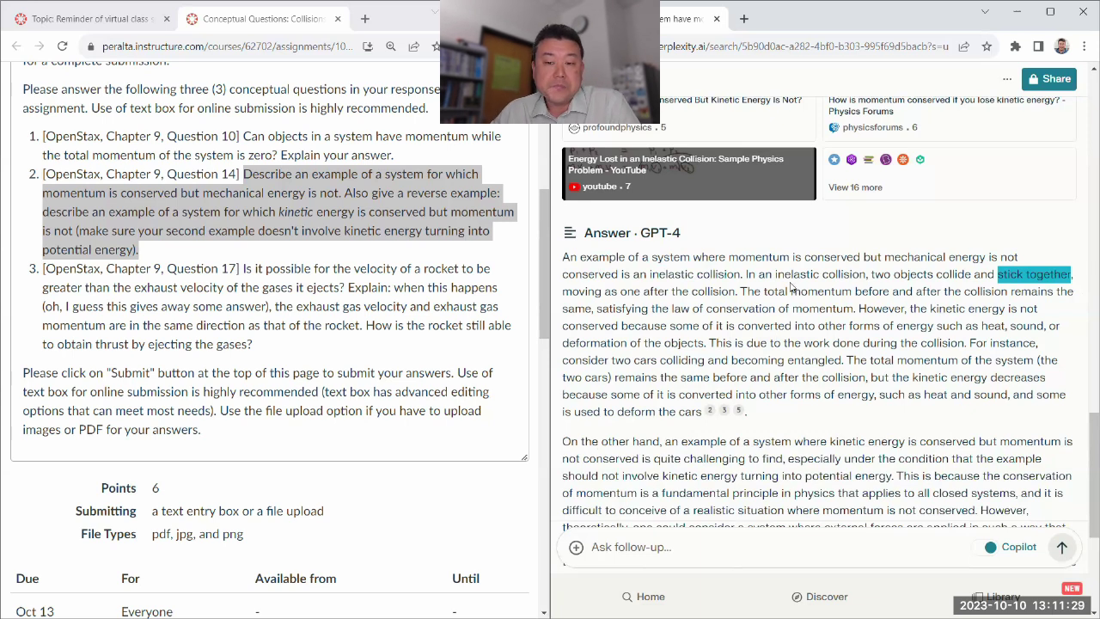
{"action": "left_click_drag", "start_coordinate": [775, 274], "coordinate": [861, 273]}
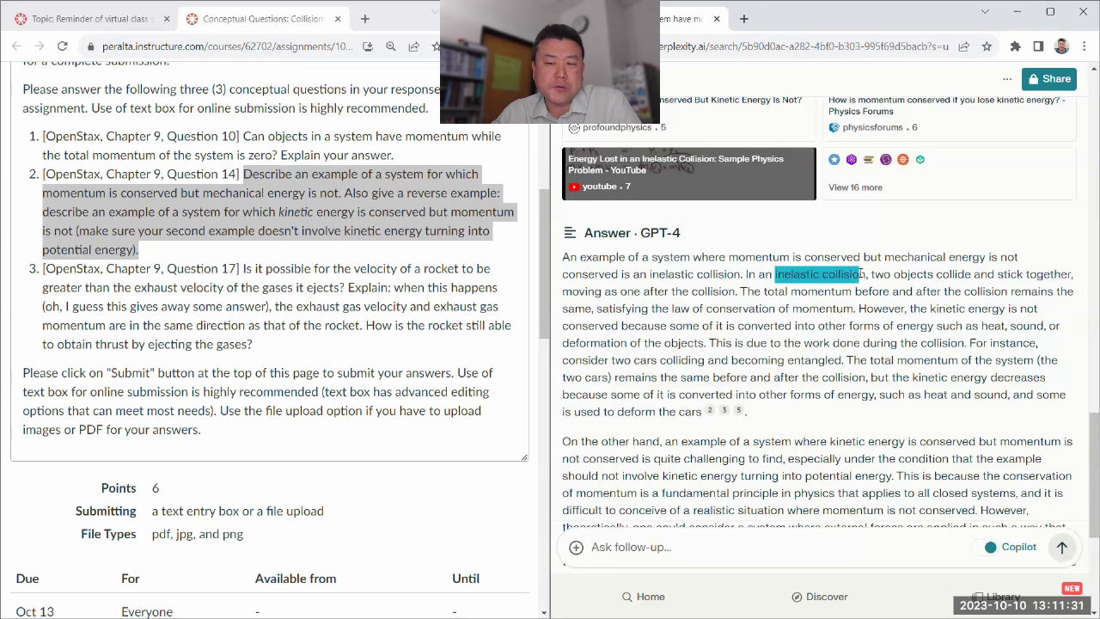
{"action": "left_click", "coordinate": [753, 305]}
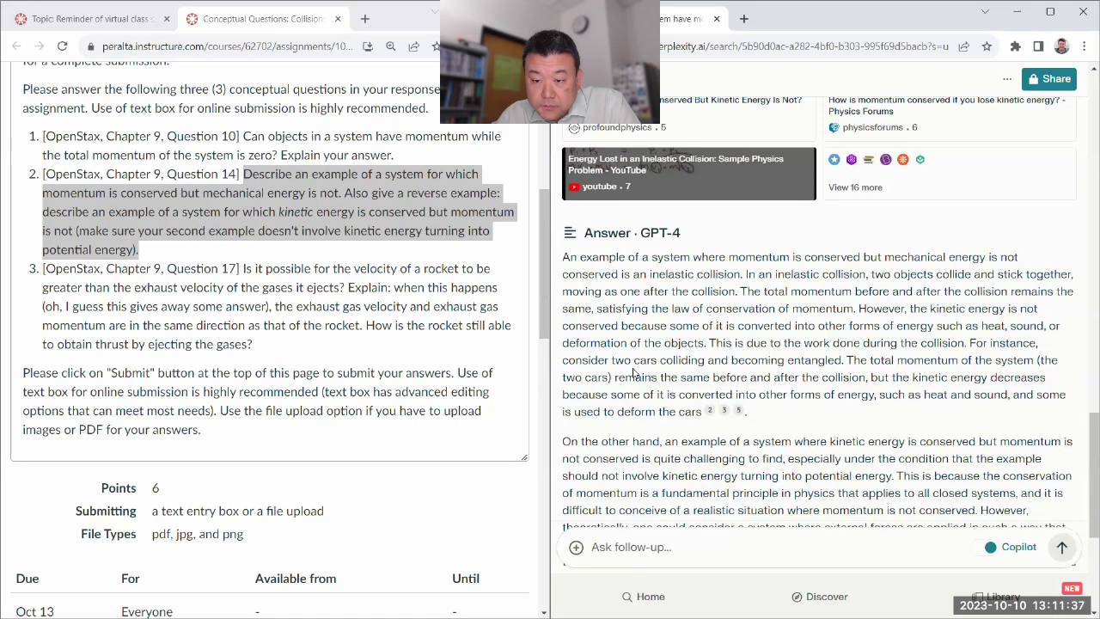
{"action": "scroll", "coordinate": [650, 411], "scroll_direction": "down", "scroll_amount": 3}
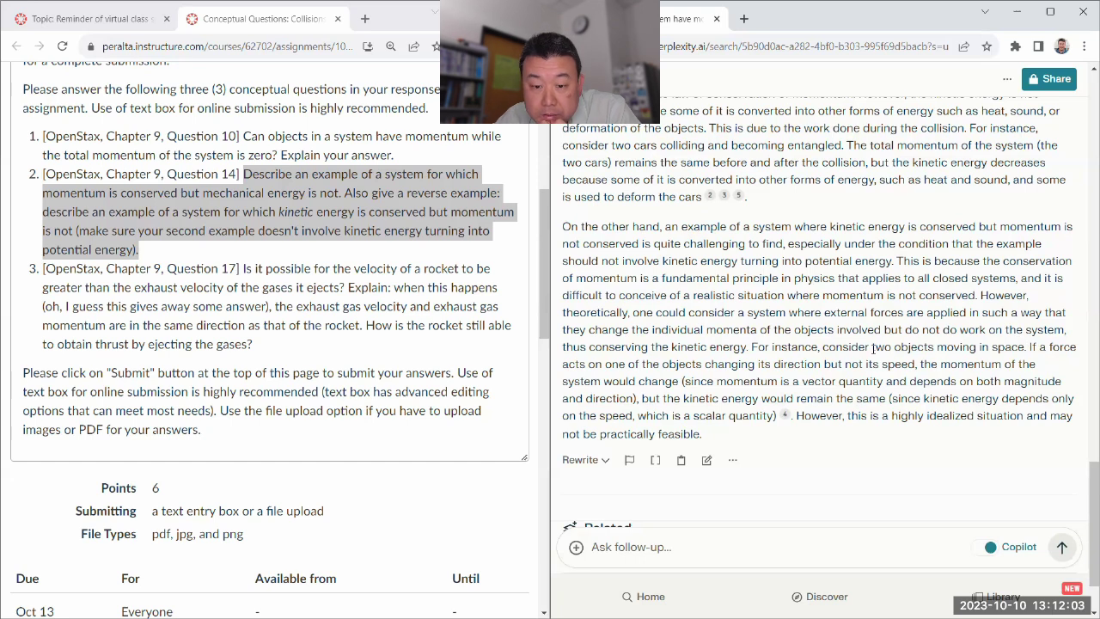
{"action": "scroll", "coordinate": [860, 363], "scroll_direction": "down", "scroll_amount": 1}
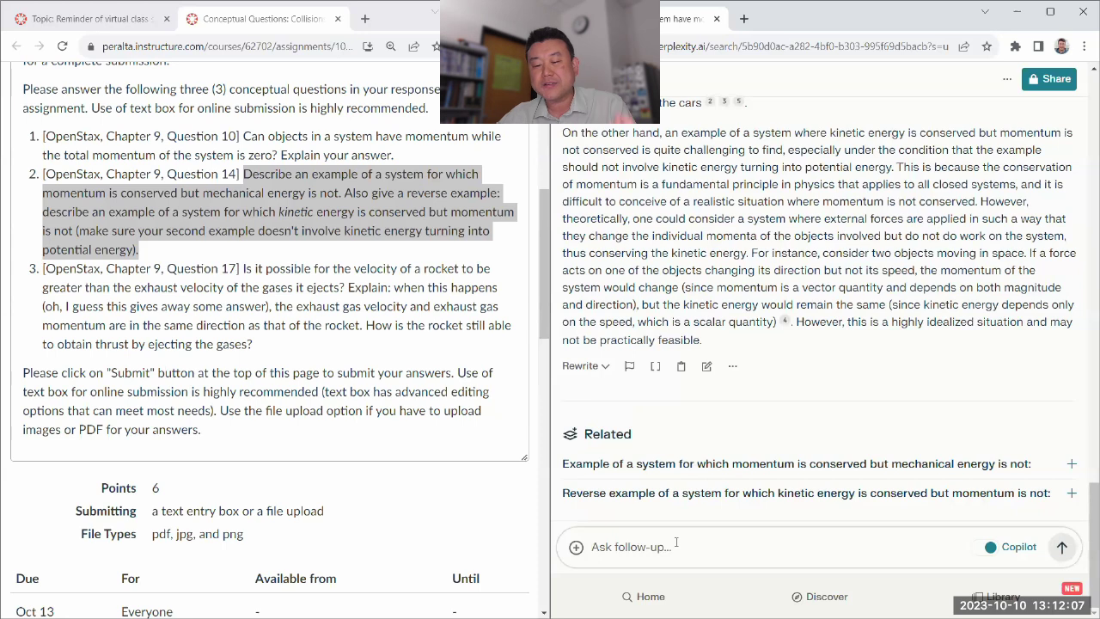
Submit the follow-up "What about example of an elastic collision of a ball with a wall, where we don't consider the wall to be part of our "system"?"
{"action": "type", "text": "What about exam"}
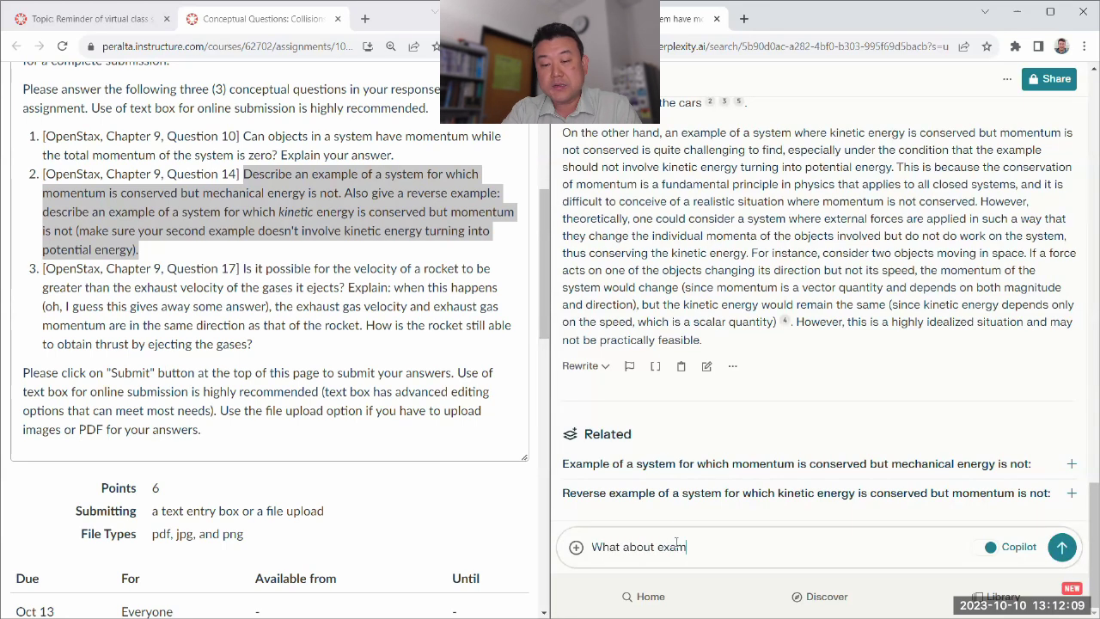
{"action": "type", "text": "ple of an e"}
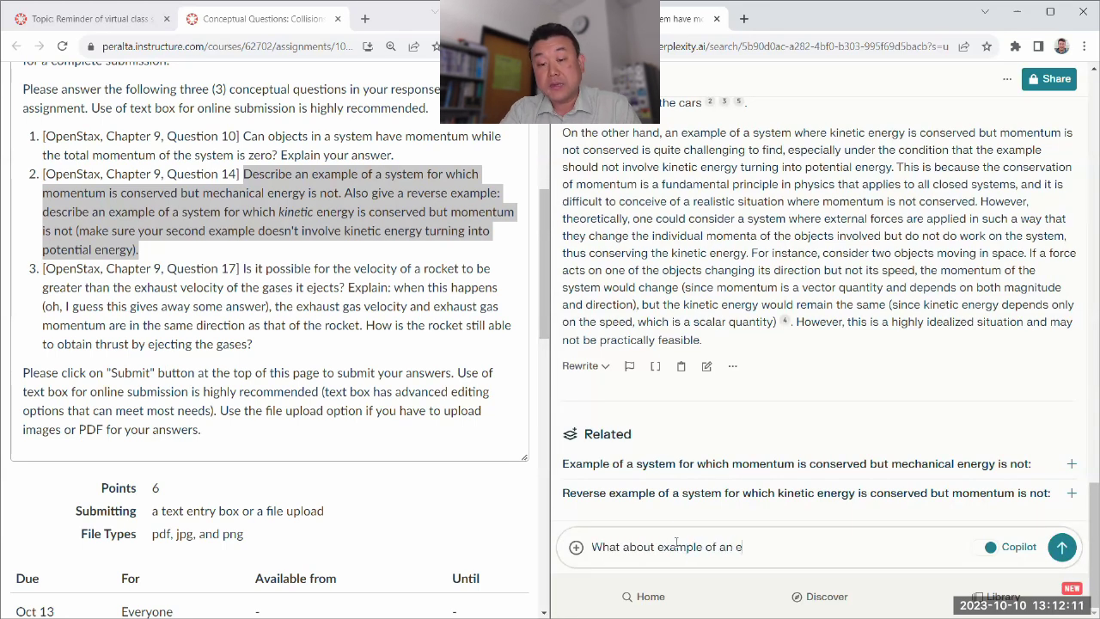
{"action": "type", "text": "lastic collision of "}
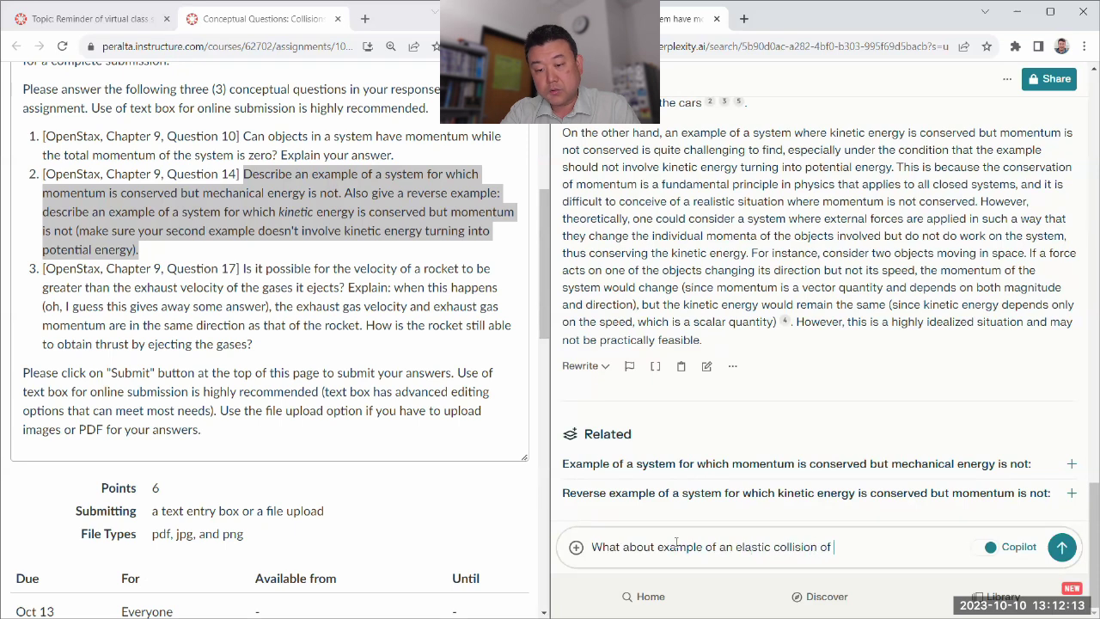
{"action": "type", "text": "a ball with a"}
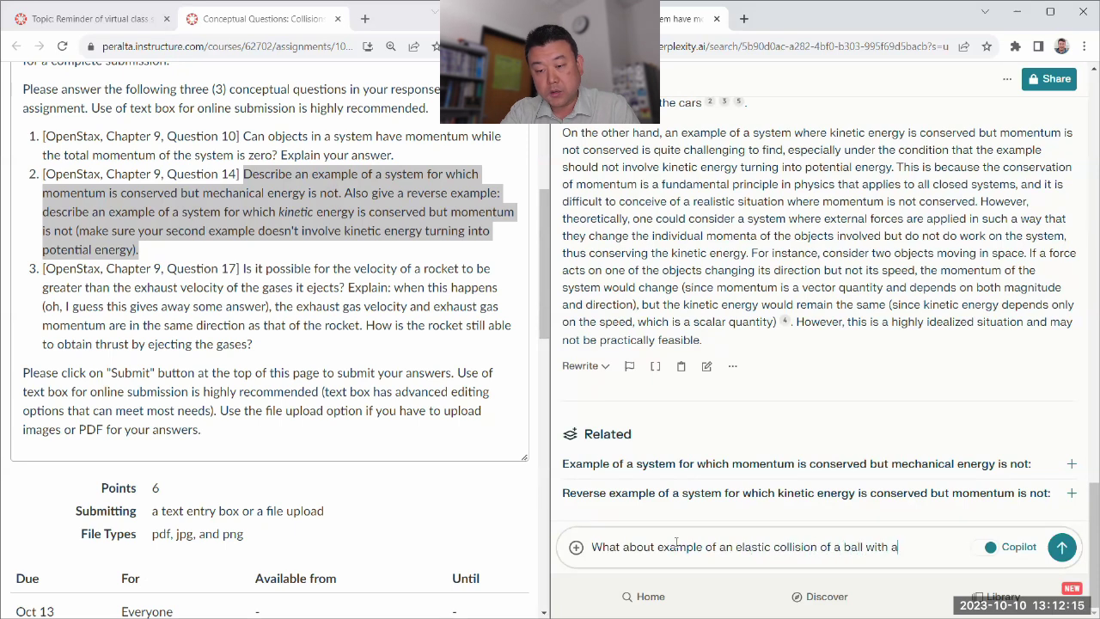
{"action": "type", "text": " wall, where we "}
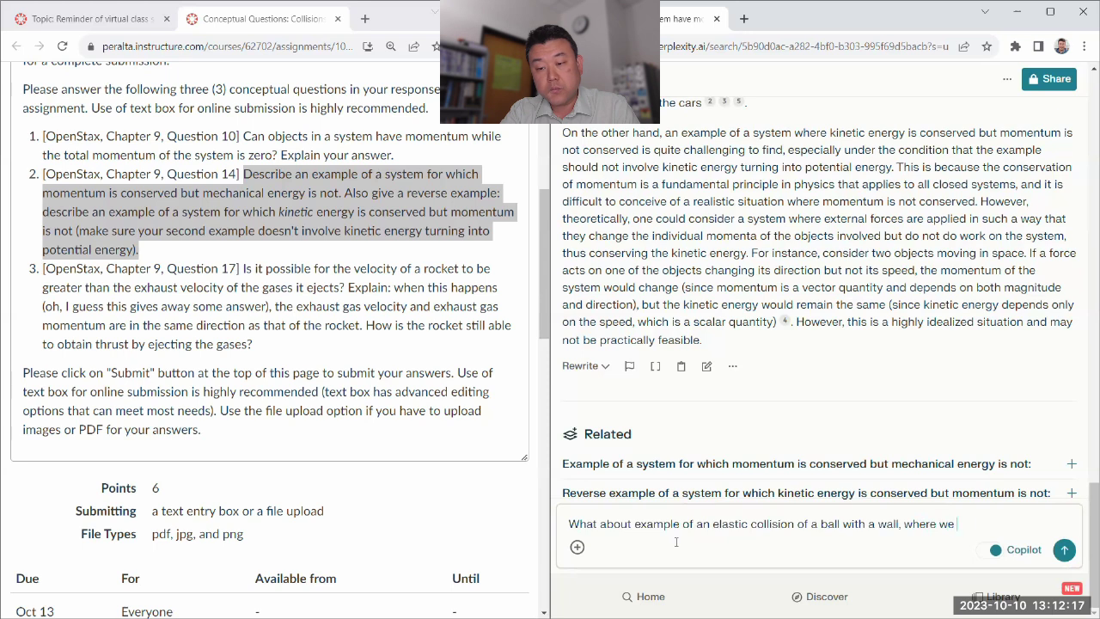
{"action": "type", "text": "don't consider "}
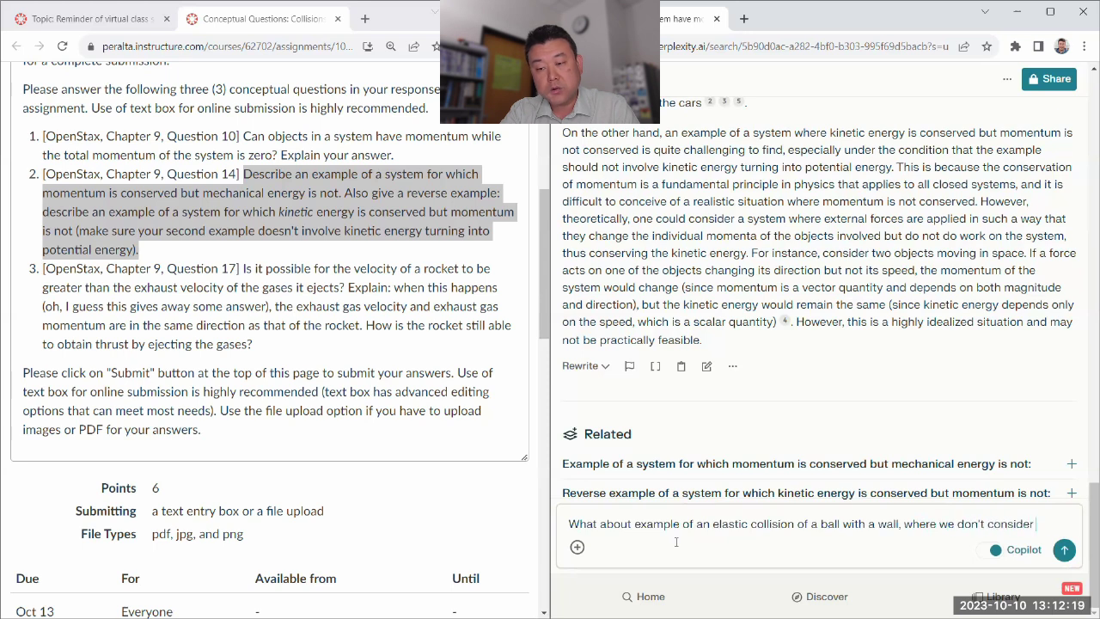
{"action": "type", "text": "the wall to be p"}
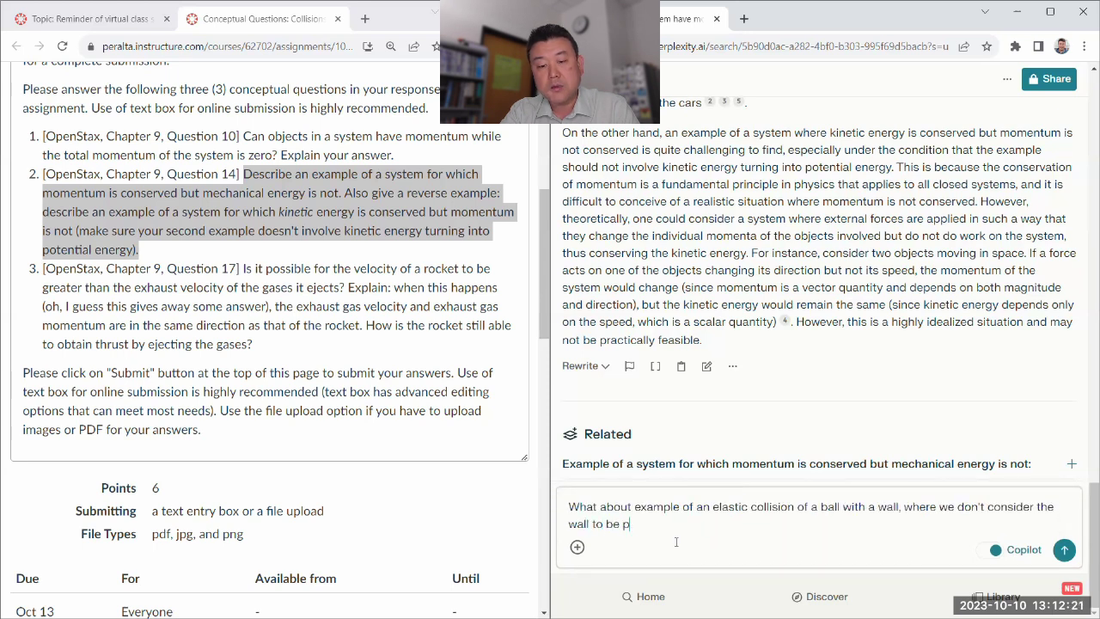
{"action": "type", "text": "art of our \"system\"?"}
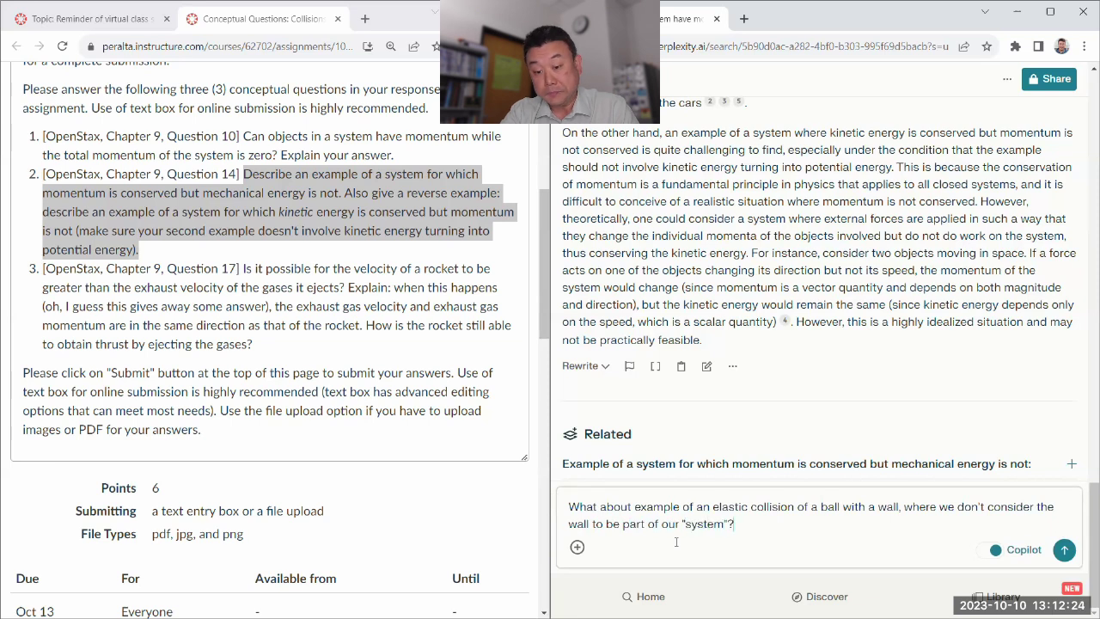
{"action": "key", "text": "Return"}
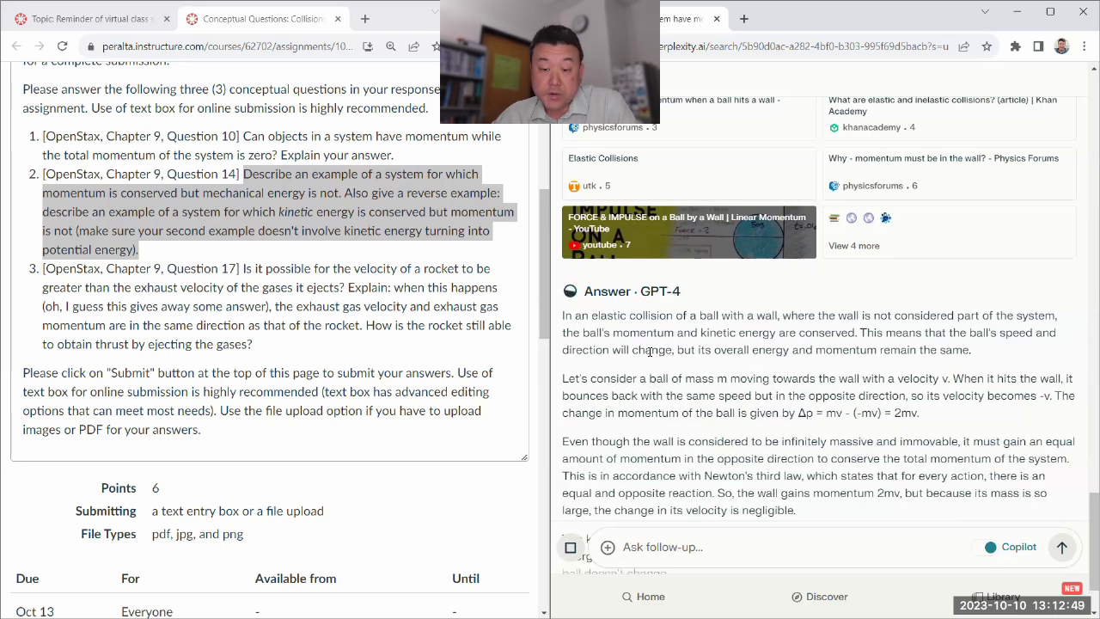
Read the ball-and-wall answer, examining its opening conservation claim, the Δp formula and the amount of momentum gained by the wall
{"action": "left_click_drag", "start_coordinate": [672, 350], "coordinate": [562, 349]}
{"action": "left_click", "coordinate": [713, 345]}
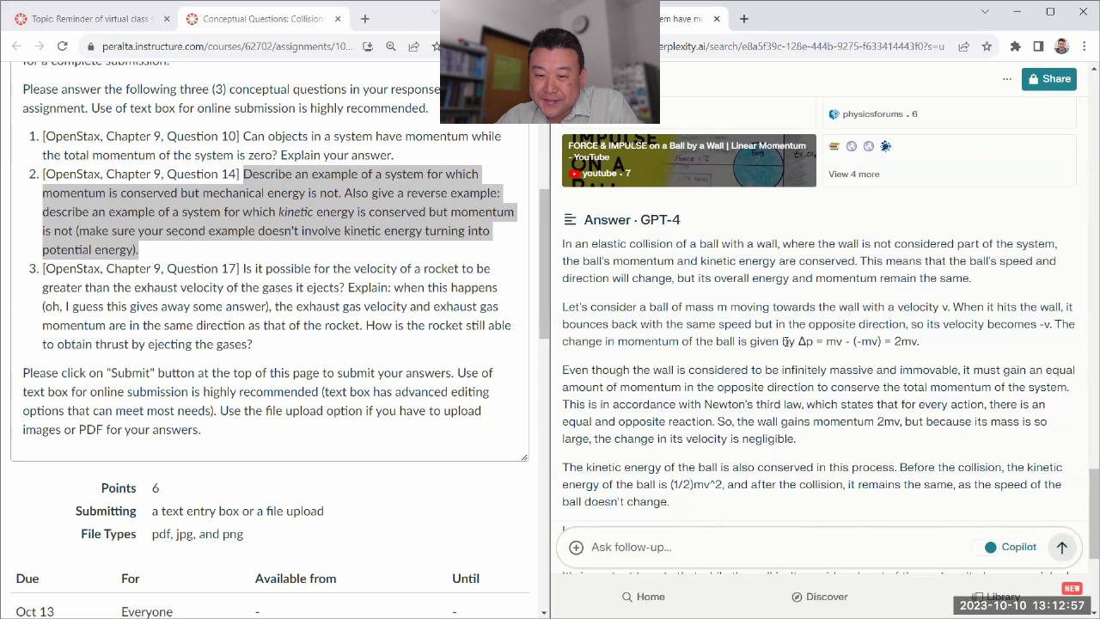
{"action": "left_click_drag", "start_coordinate": [795, 341], "coordinate": [929, 345]}
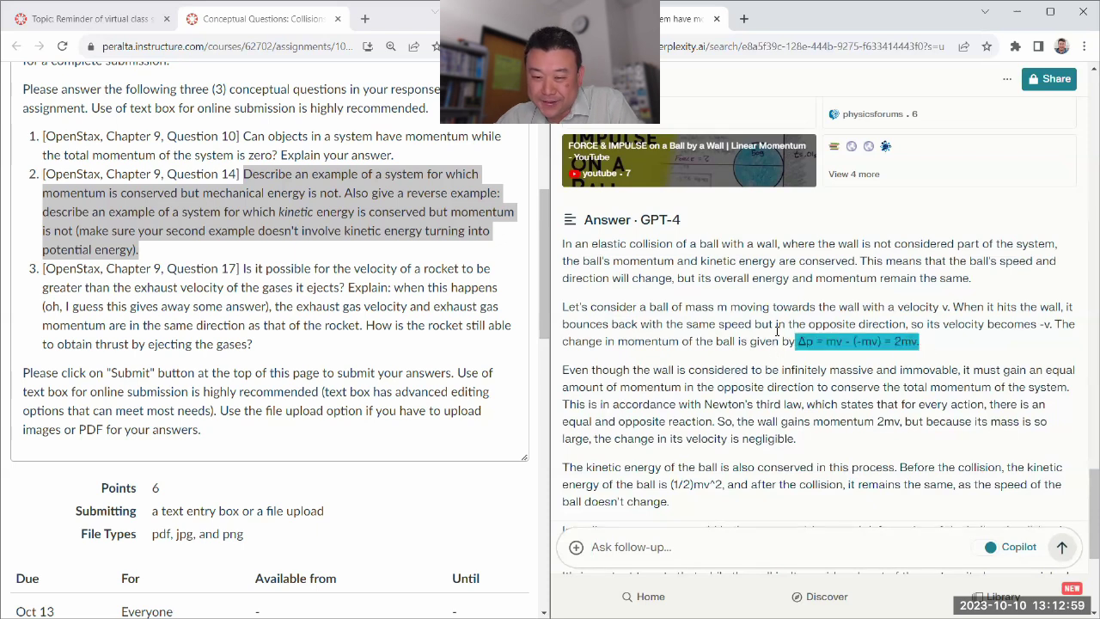
{"action": "left_click", "coordinate": [698, 373]}
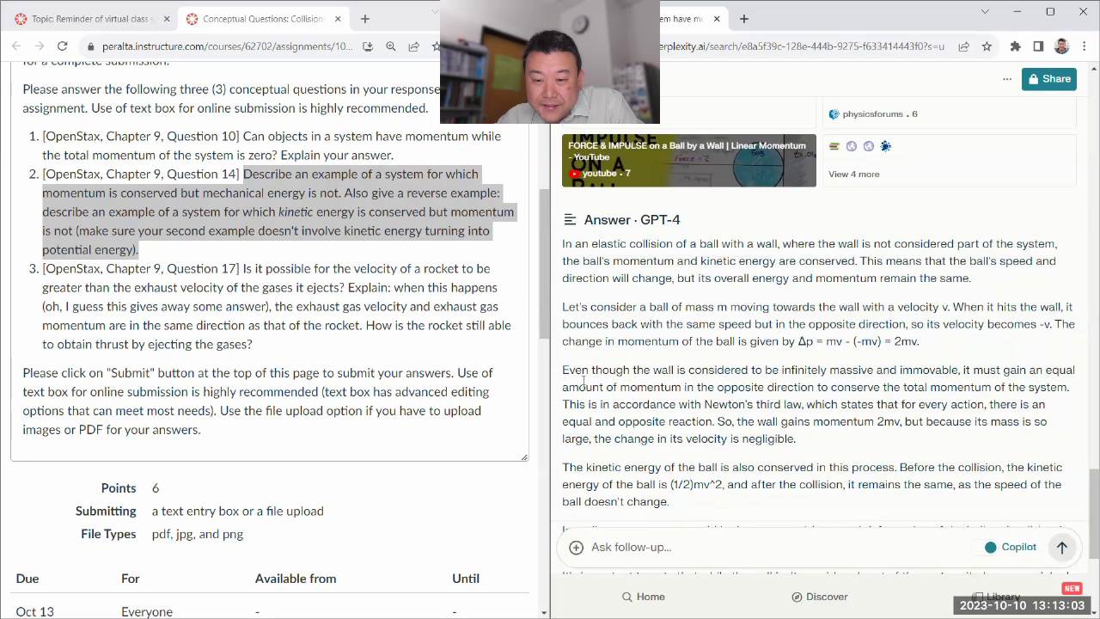
{"action": "left_click_drag", "start_coordinate": [566, 385], "coordinate": [683, 388]}
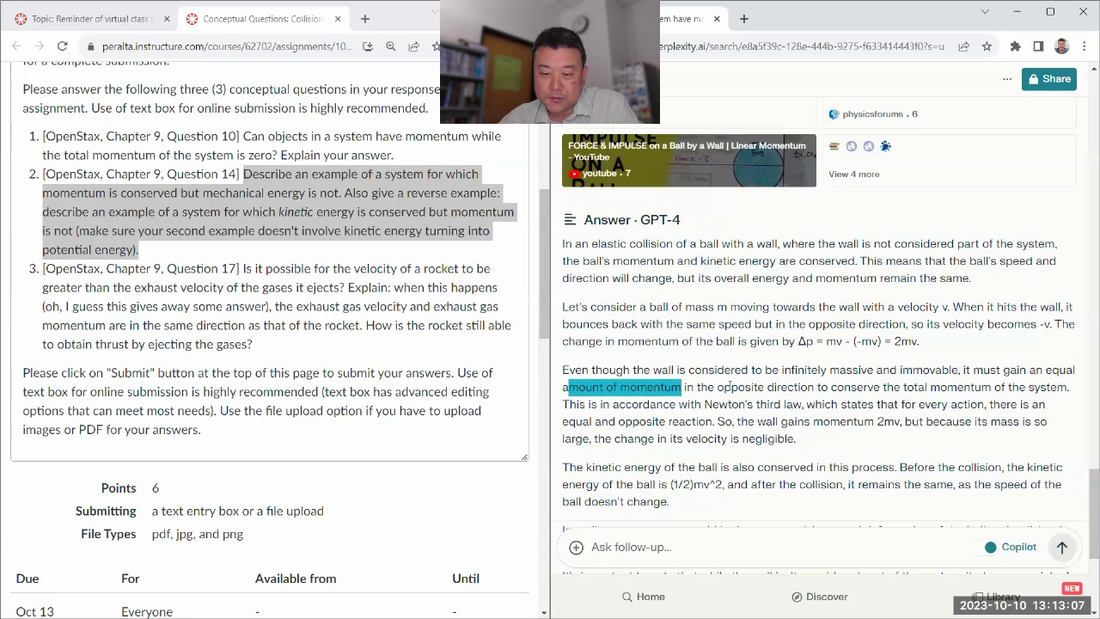
{"action": "left_click", "coordinate": [753, 469]}
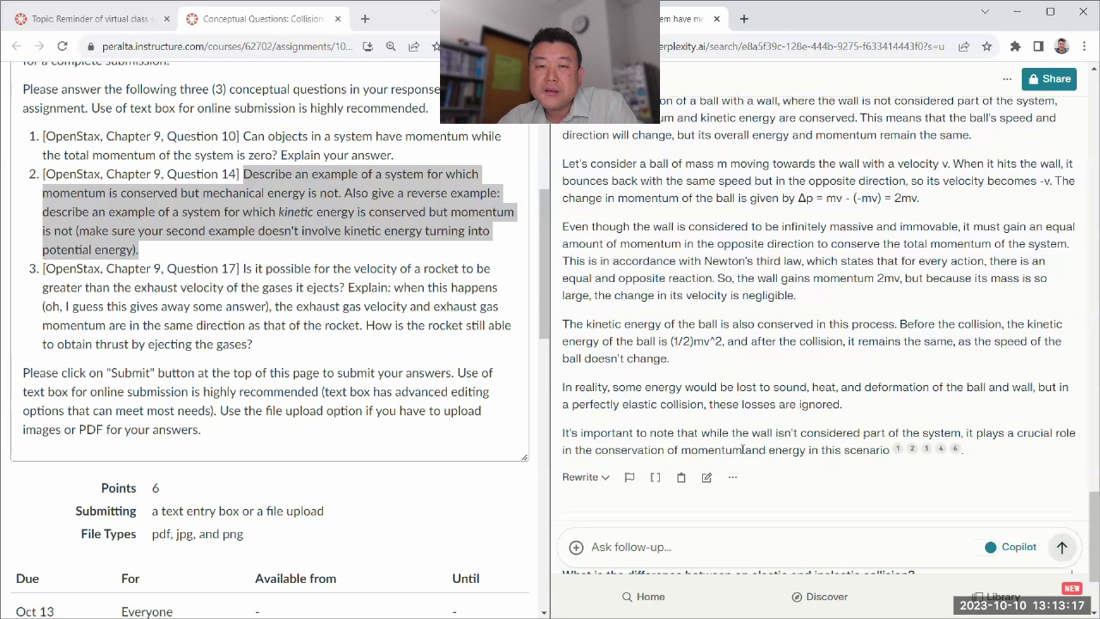
Compare the answer's opening claim about the ball's momentum with its own momentum change formula in the second paragraph
{"action": "scroll", "coordinate": [742, 449], "scroll_direction": "up", "scroll_amount": 1}
{"action": "scroll", "coordinate": [605, 261], "scroll_direction": "down", "scroll_amount": 1}
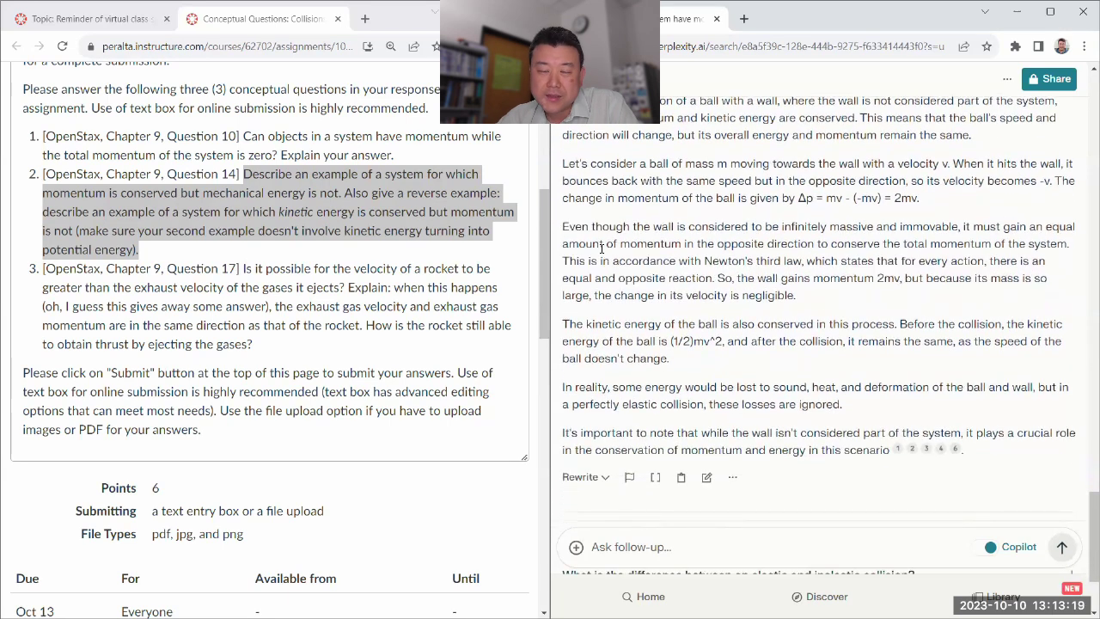
{"action": "scroll", "coordinate": [602, 246], "scroll_direction": "up", "scroll_amount": 1}
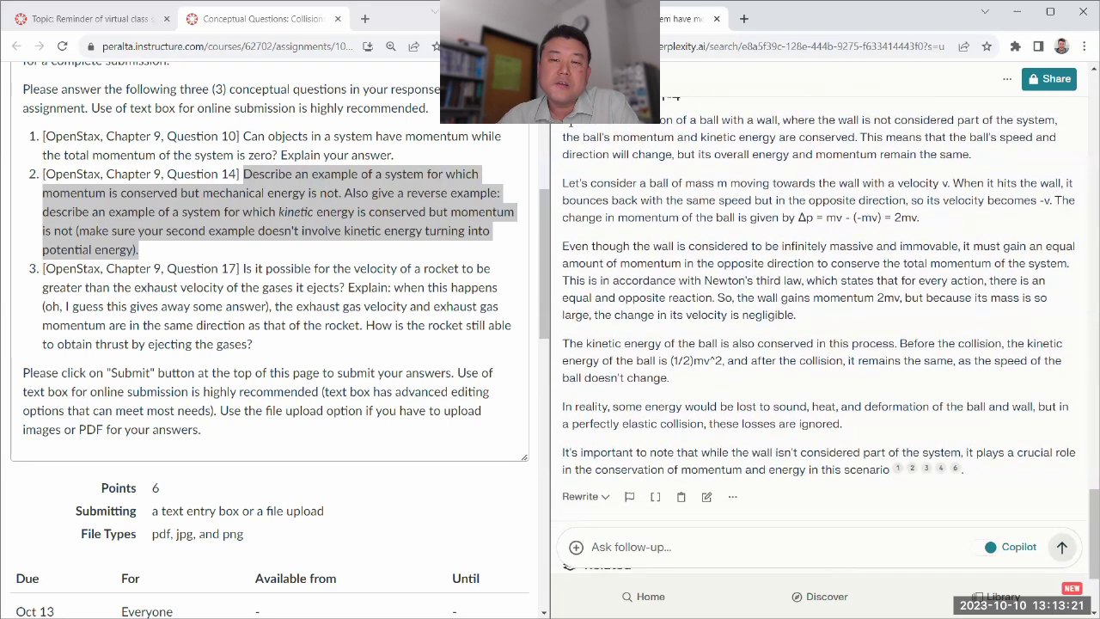
{"action": "left_click_drag", "start_coordinate": [561, 127], "coordinate": [691, 309]}
{"action": "left_click", "coordinate": [696, 296]}
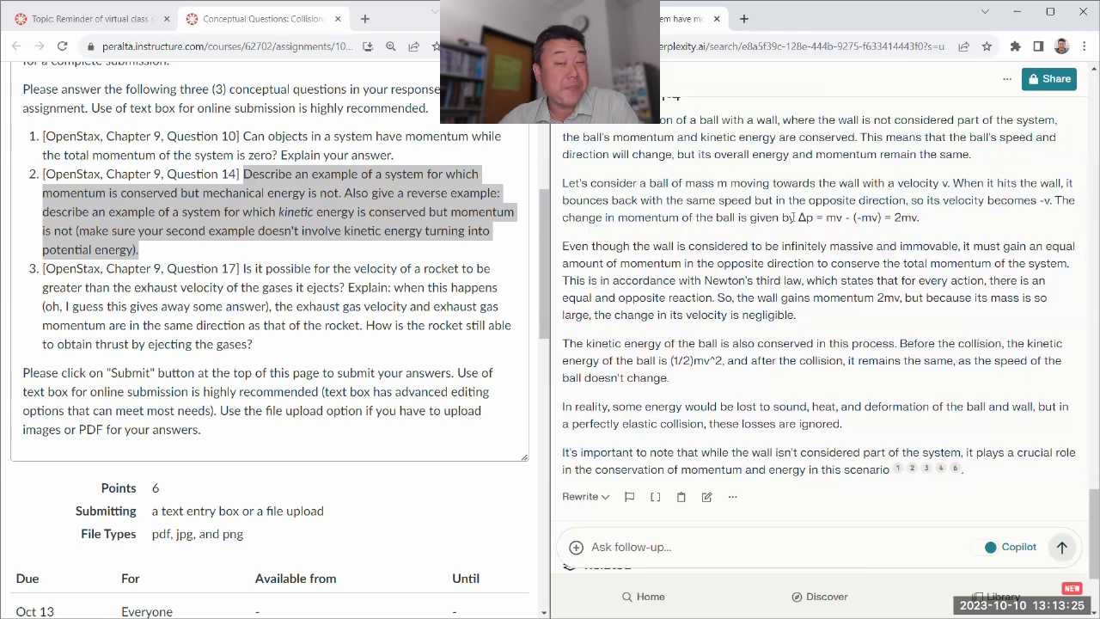
{"action": "left_click_drag", "start_coordinate": [798, 217], "coordinate": [922, 223]}
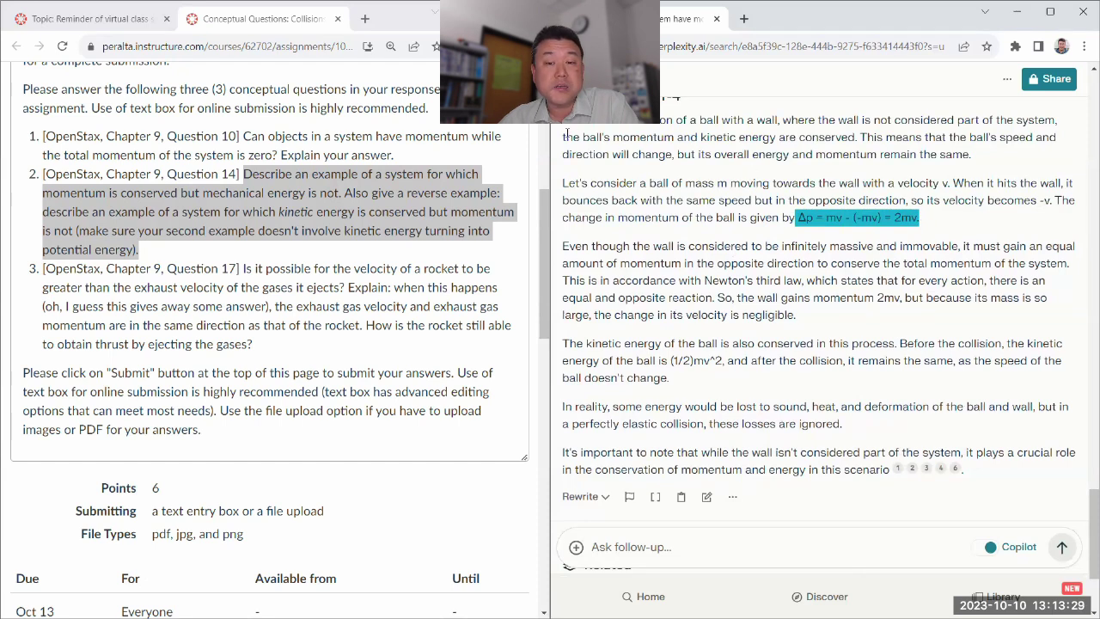
{"action": "left_click_drag", "start_coordinate": [563, 138], "coordinate": [678, 144]}
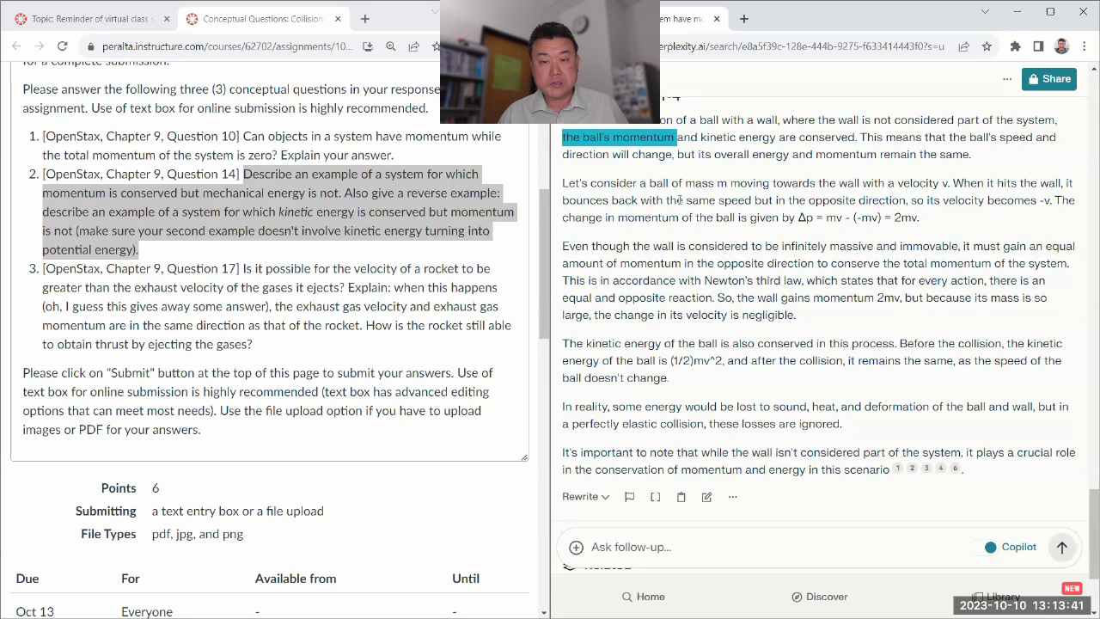
Copy the assignment's third conceptual question, on rocket velocity versus exhaust gas velocity, without its OpenStax reference
{"action": "left_click", "coordinate": [284, 193]}
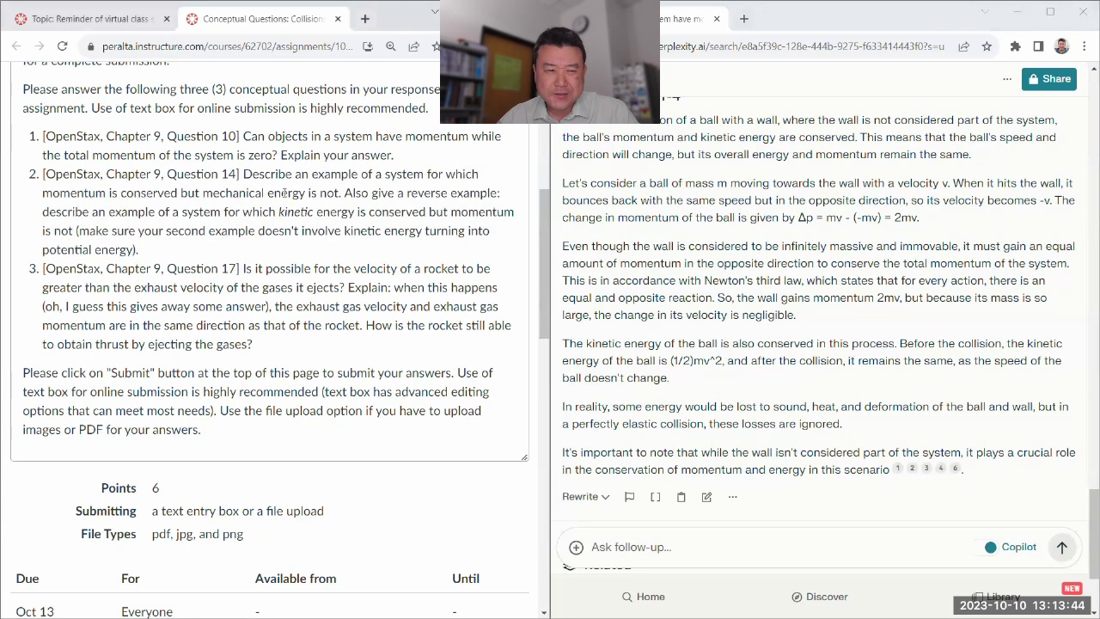
{"action": "left_click_drag", "start_coordinate": [244, 268], "coordinate": [295, 344]}
{"action": "right_click", "coordinate": [300, 325]}
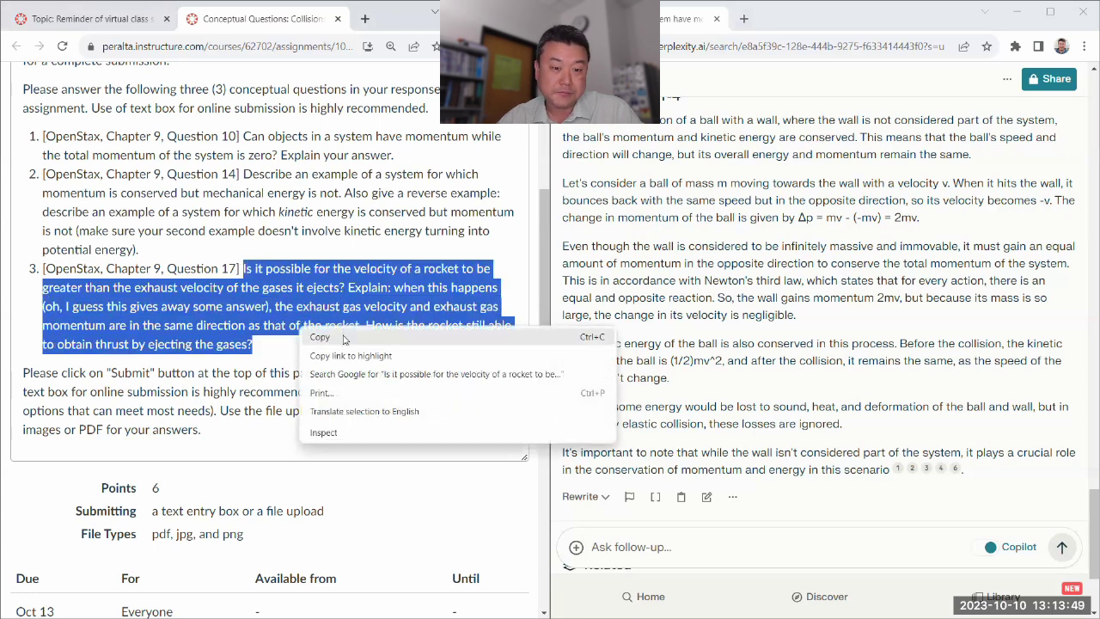
{"action": "left_click", "coordinate": [344, 335]}
Recheck the wall collision answer, focusing on the words "the ball's momentum" in its first paragraph
{"action": "scroll", "coordinate": [780, 251], "scroll_direction": "up", "scroll_amount": 5}
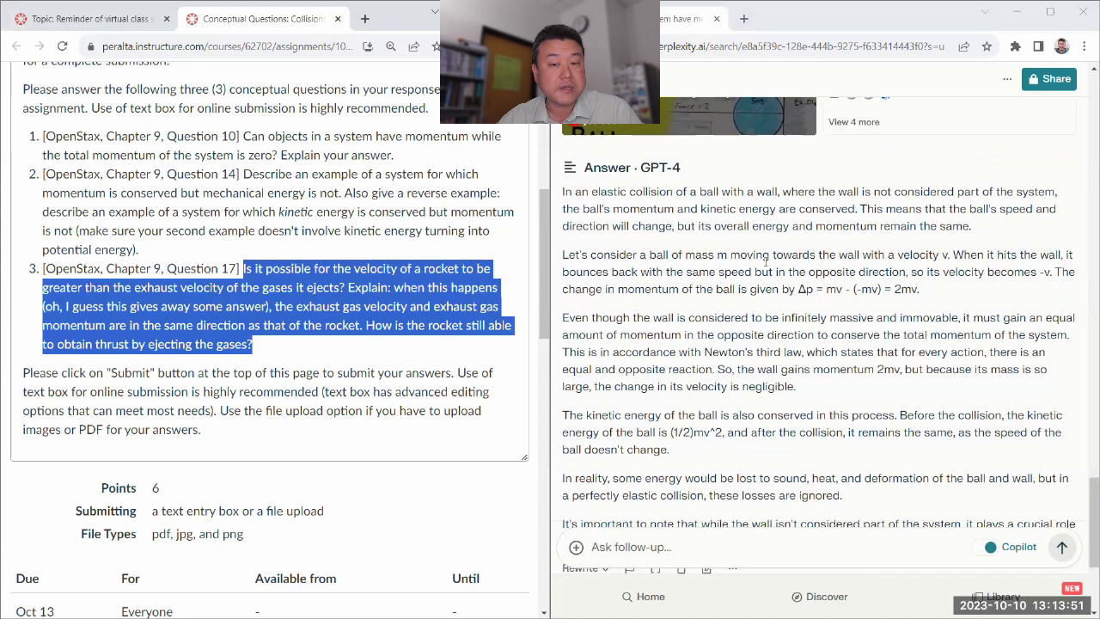
{"action": "scroll", "coordinate": [756, 273], "scroll_direction": "down", "scroll_amount": 4}
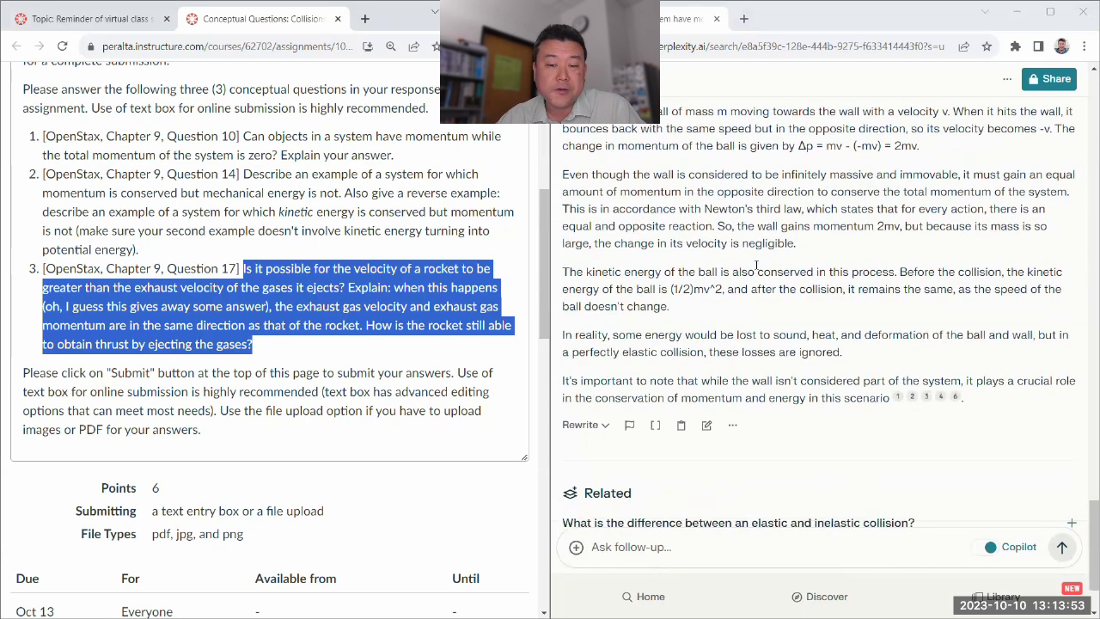
{"action": "scroll", "coordinate": [743, 270], "scroll_direction": "up", "scroll_amount": 2}
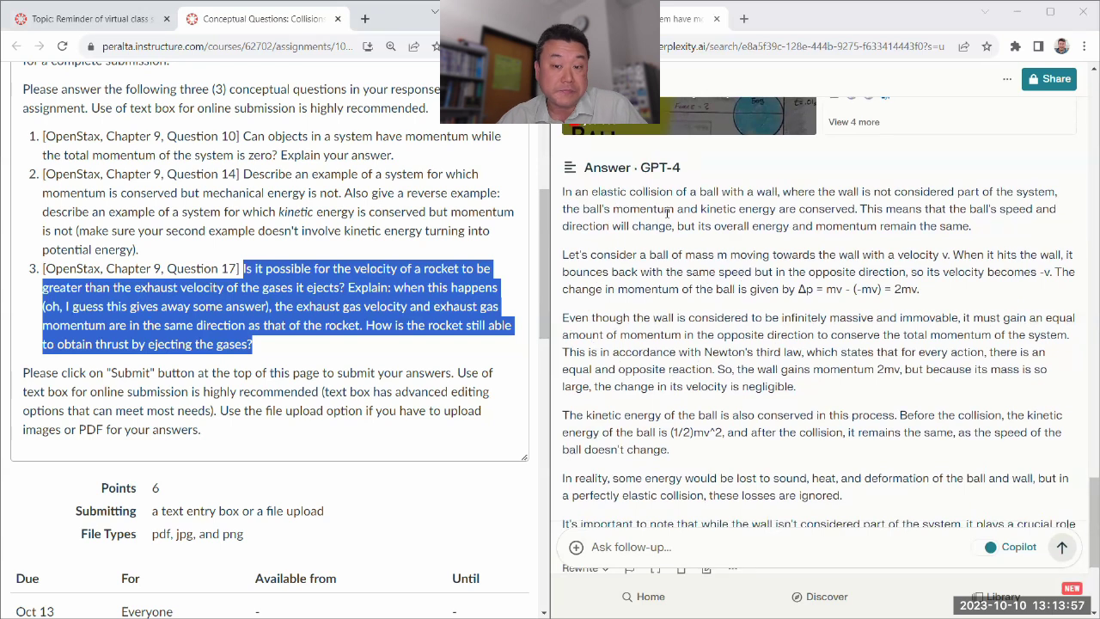
{"action": "left_click_drag", "start_coordinate": [673, 209], "coordinate": [564, 210]}
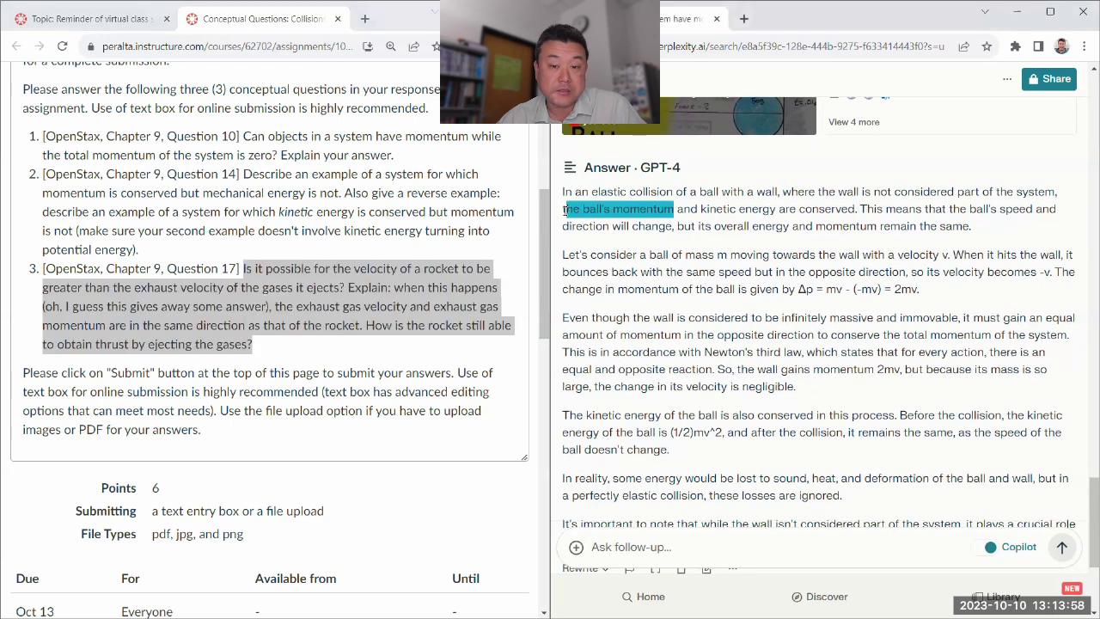
{"action": "left_click", "coordinate": [745, 285]}
Submit the copied rocket velocity question as a follow-up in the same Perplexity thread
{"action": "scroll", "coordinate": [744, 285], "scroll_direction": "down", "scroll_amount": 5}
{"action": "left_click", "coordinate": [677, 546]}
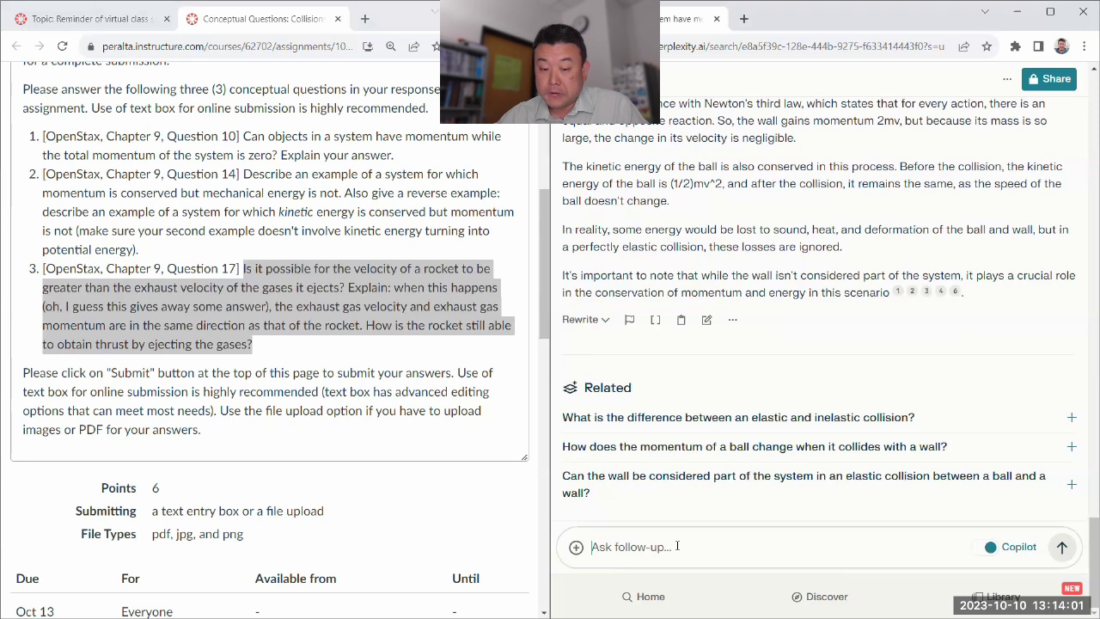
{"action": "key", "text": "ctrl+v"}
{"action": "key", "text": "Return"}
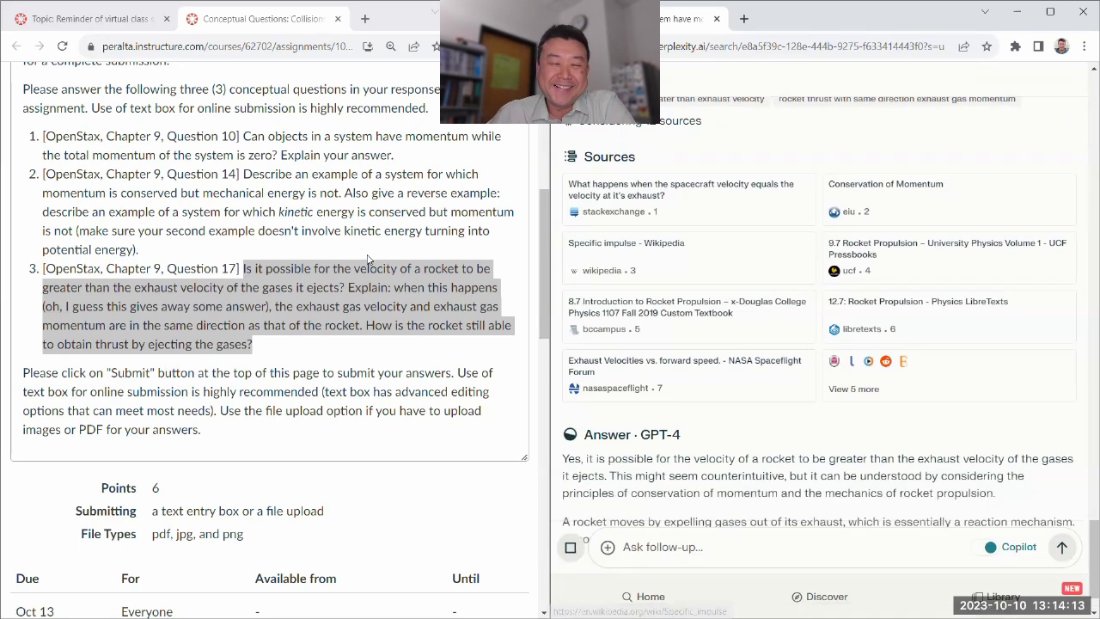
Read the opening paragraph of the rocket answer, examining its reference to conservation of momentum and the mechanics of rocket propulsion
{"action": "left_click", "coordinate": [330, 341]}
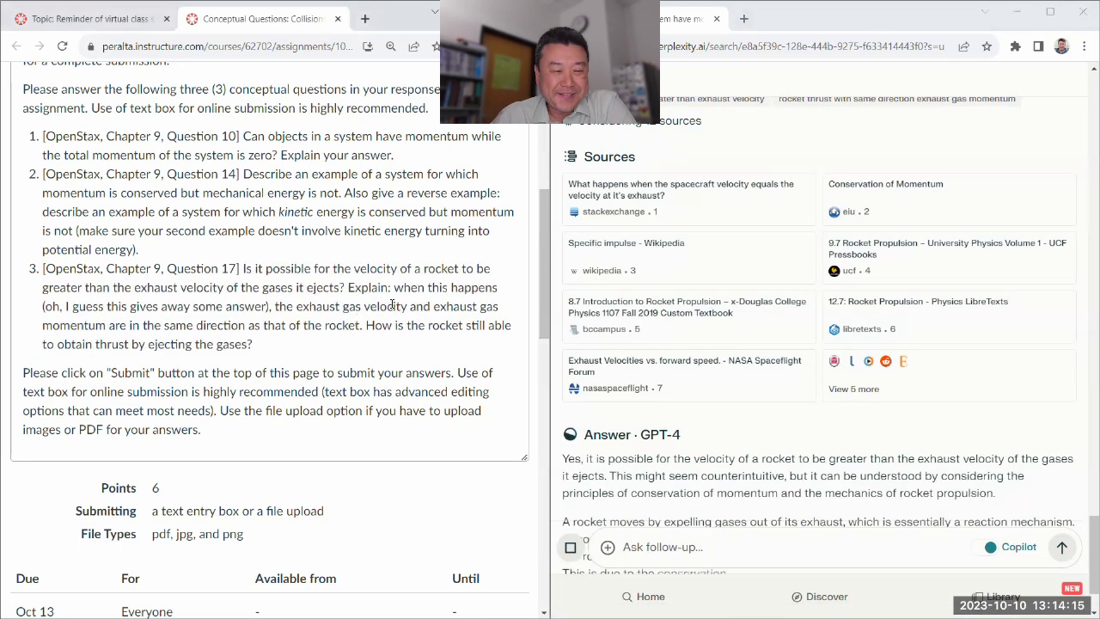
{"action": "scroll", "coordinate": [825, 198], "scroll_direction": "down", "scroll_amount": 2}
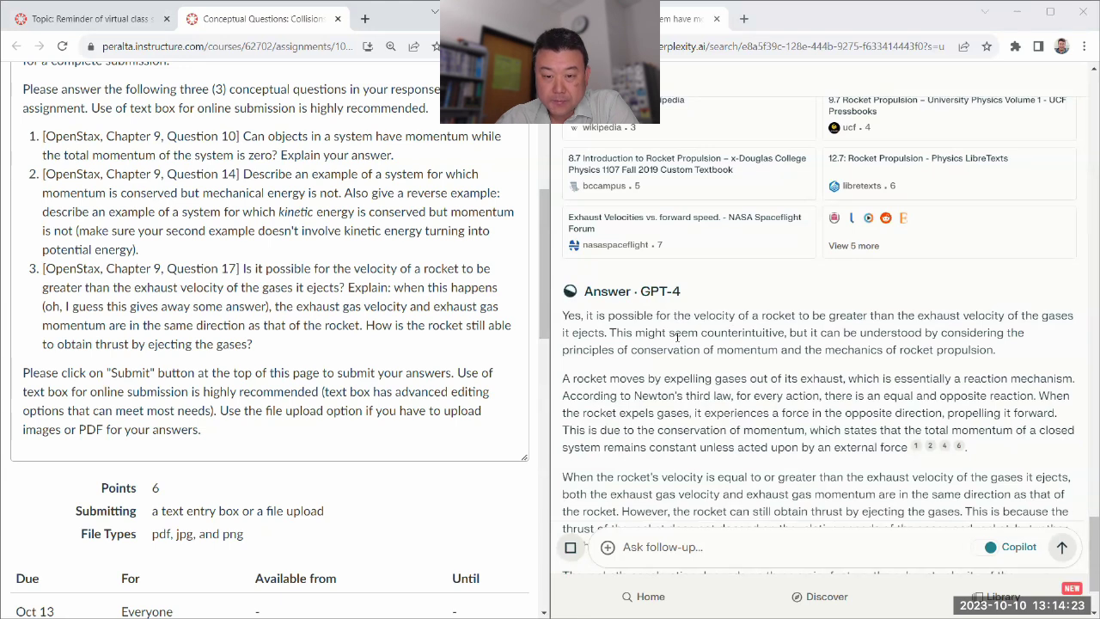
{"action": "left_click_drag", "start_coordinate": [631, 350], "coordinate": [997, 349]}
{"action": "left_click", "coordinate": [741, 392]}
{"action": "scroll", "coordinate": [741, 392], "scroll_direction": "down", "scroll_amount": 2}
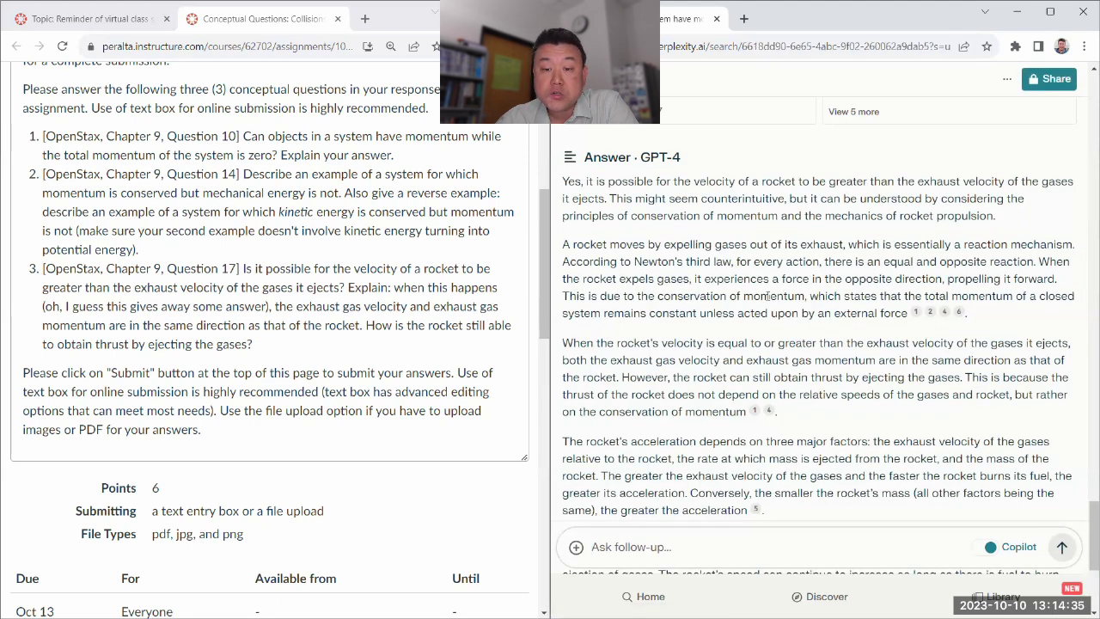
Examine the rocket answer's reasoning on conservation of momentum, Newton's third law and the exhaust gas moving in the rocket's direction
{"action": "left_click_drag", "start_coordinate": [806, 296], "coordinate": [658, 295]}
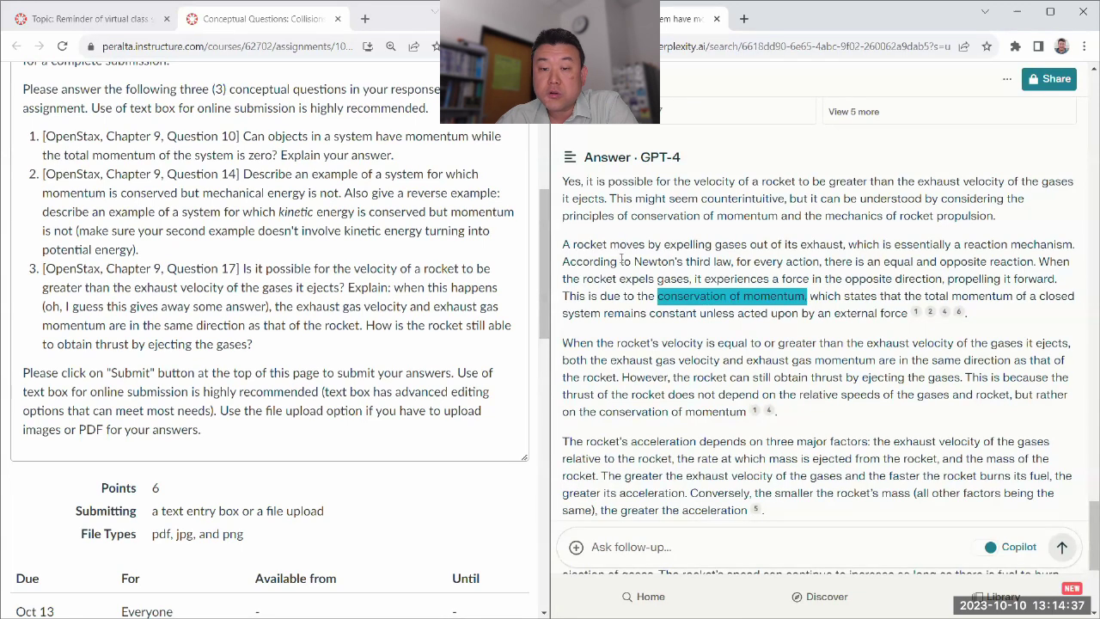
{"action": "left_click_drag", "start_coordinate": [634, 261], "coordinate": [731, 262]}
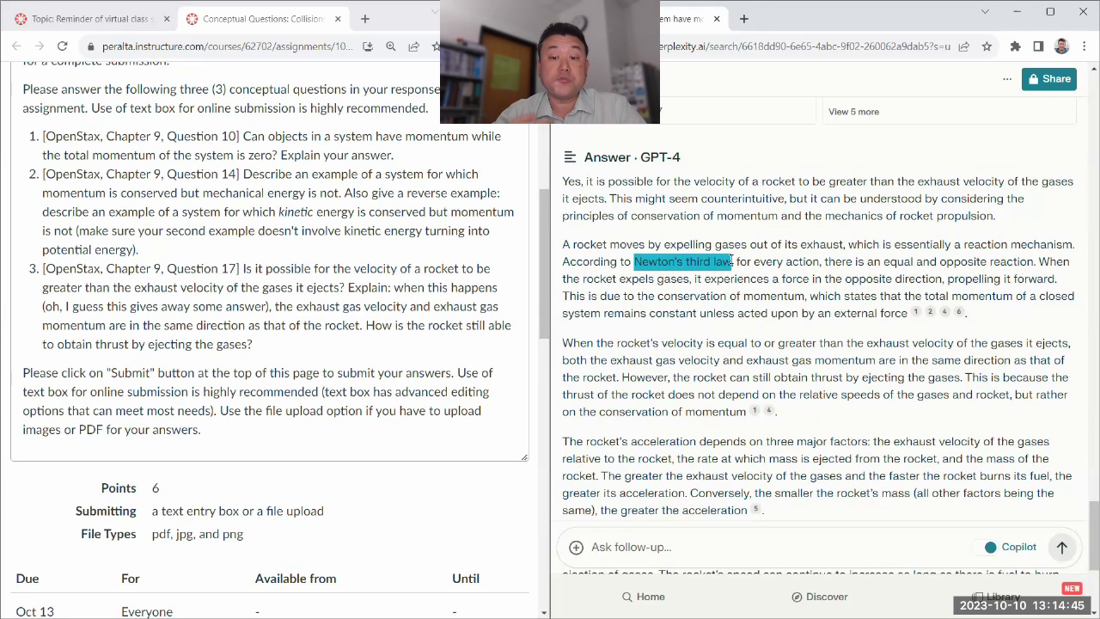
{"action": "left_click", "coordinate": [768, 260]}
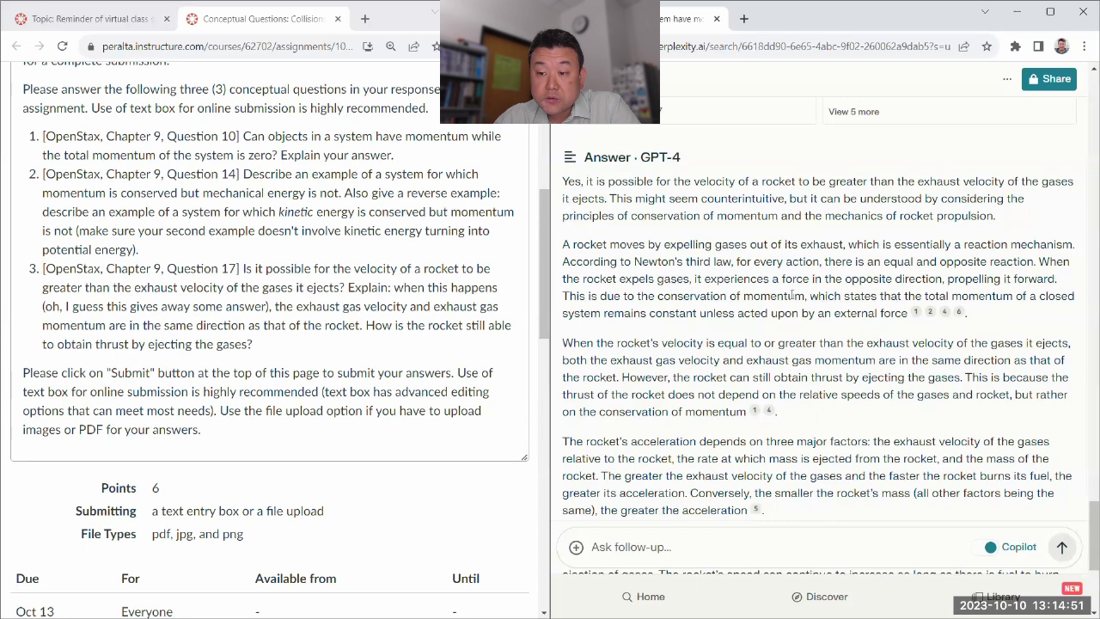
{"action": "scroll", "coordinate": [708, 301], "scroll_direction": "down", "scroll_amount": 1}
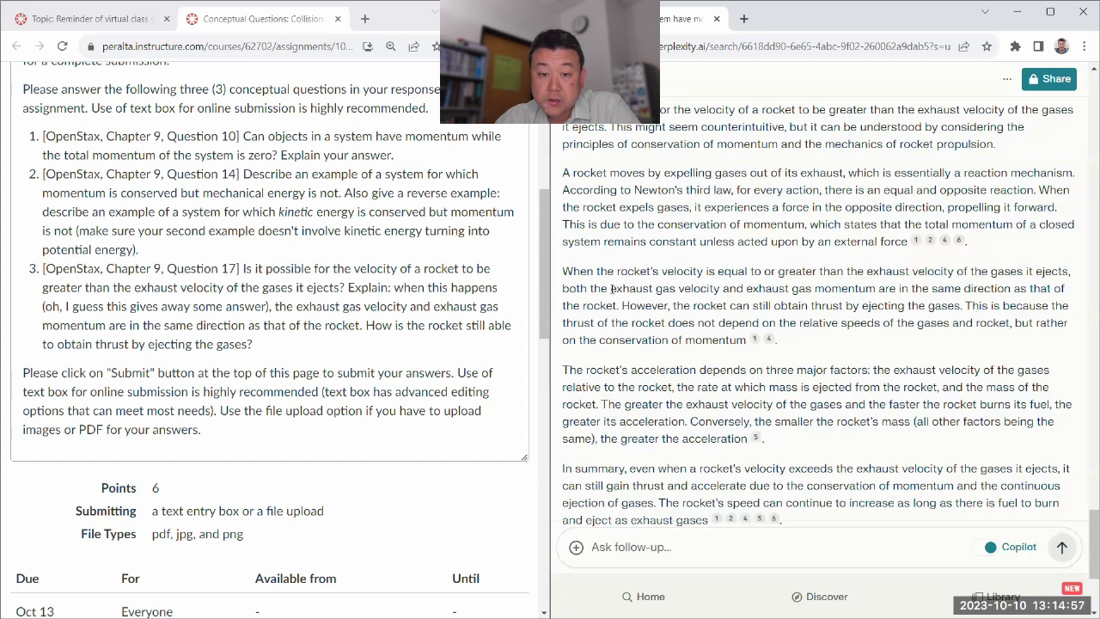
{"action": "left_click_drag", "start_coordinate": [886, 289], "coordinate": [1036, 290]}
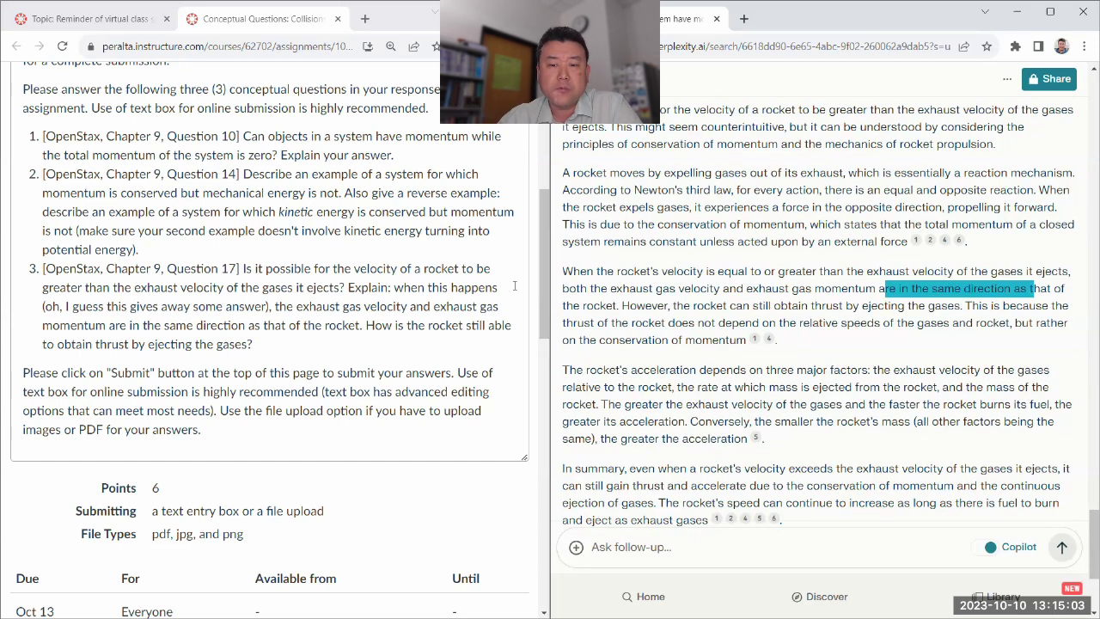
Examine the rocket answer's paragraph on the rocket's velocity exceeding the exhaust velocity, and read on through the acceleration factors and summary
{"action": "left_click_drag", "start_coordinate": [616, 272], "coordinate": [715, 271]}
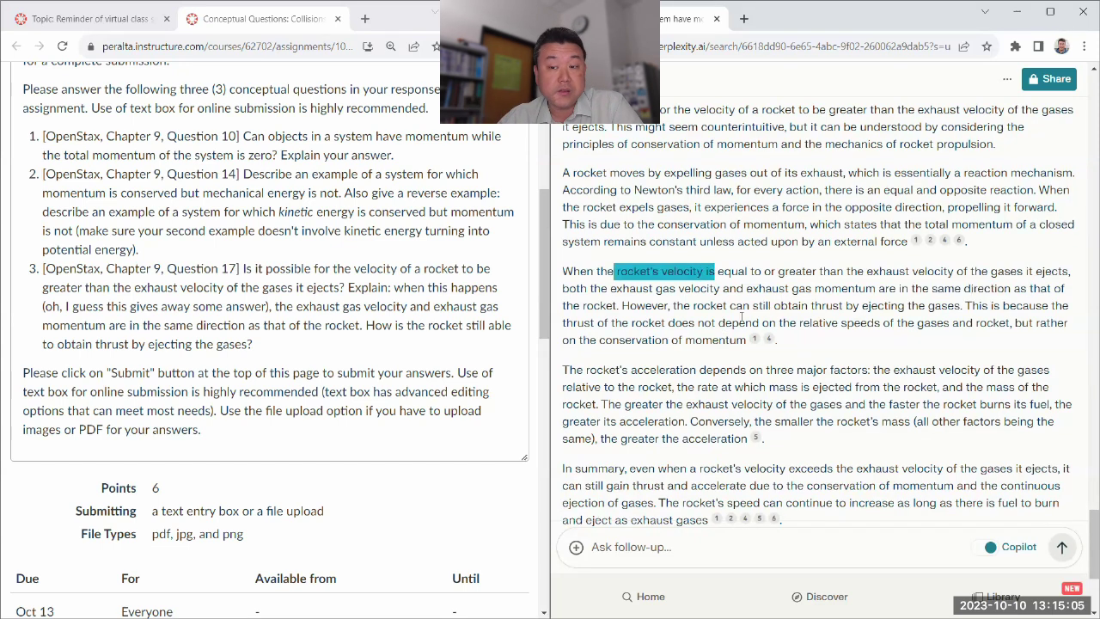
{"action": "left_click", "coordinate": [737, 305]}
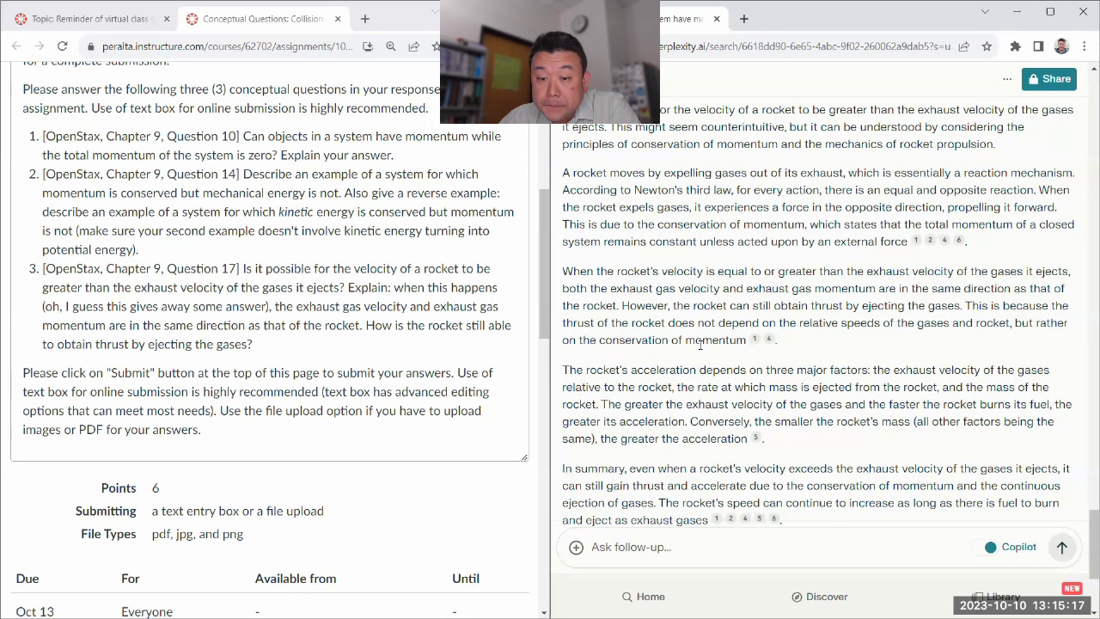
{"action": "scroll", "coordinate": [700, 346], "scroll_direction": "down", "scroll_amount": 3}
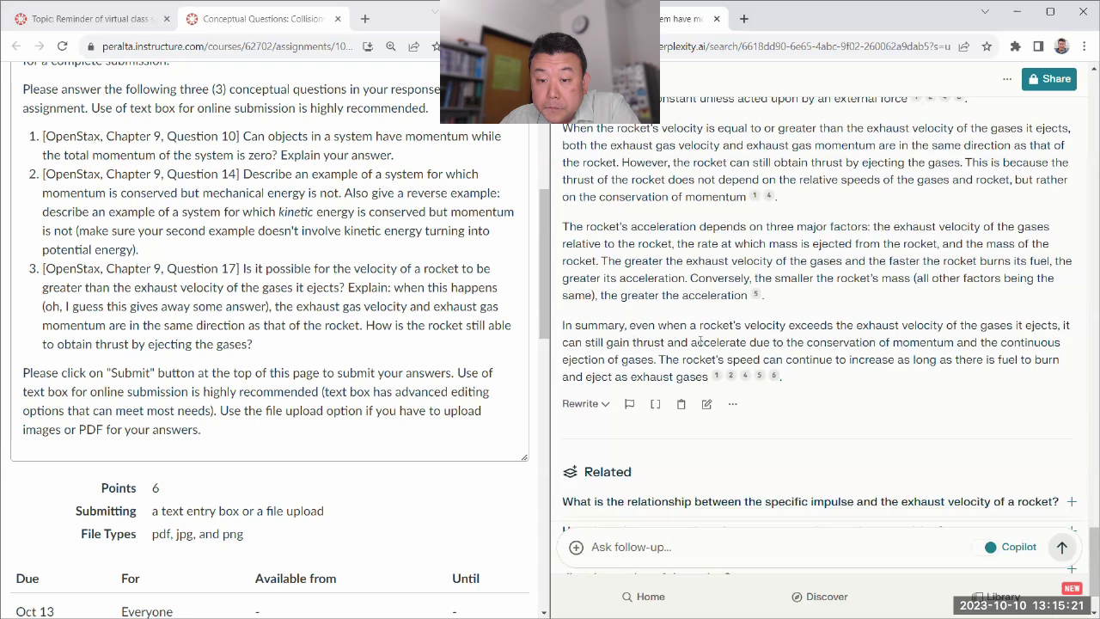
{"action": "scroll", "coordinate": [661, 372], "scroll_direction": "down", "scroll_amount": 2}
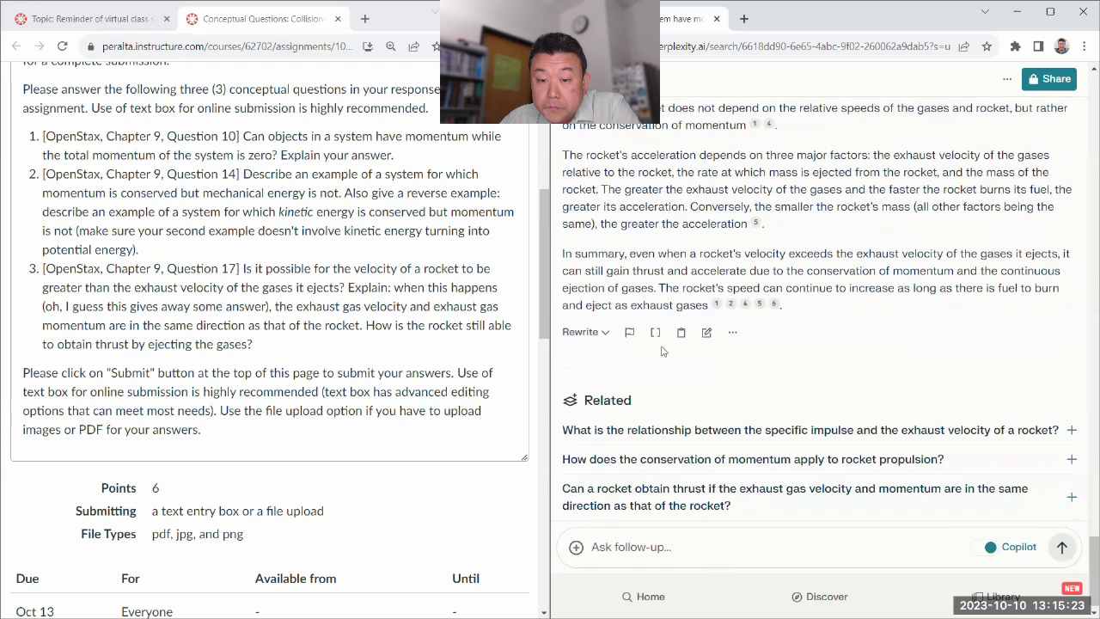
Review the whole rocket answer again, from its opening paragraph and sources to the summary and related questions
{"action": "scroll", "coordinate": [791, 309], "scroll_direction": "up", "scroll_amount": 5}
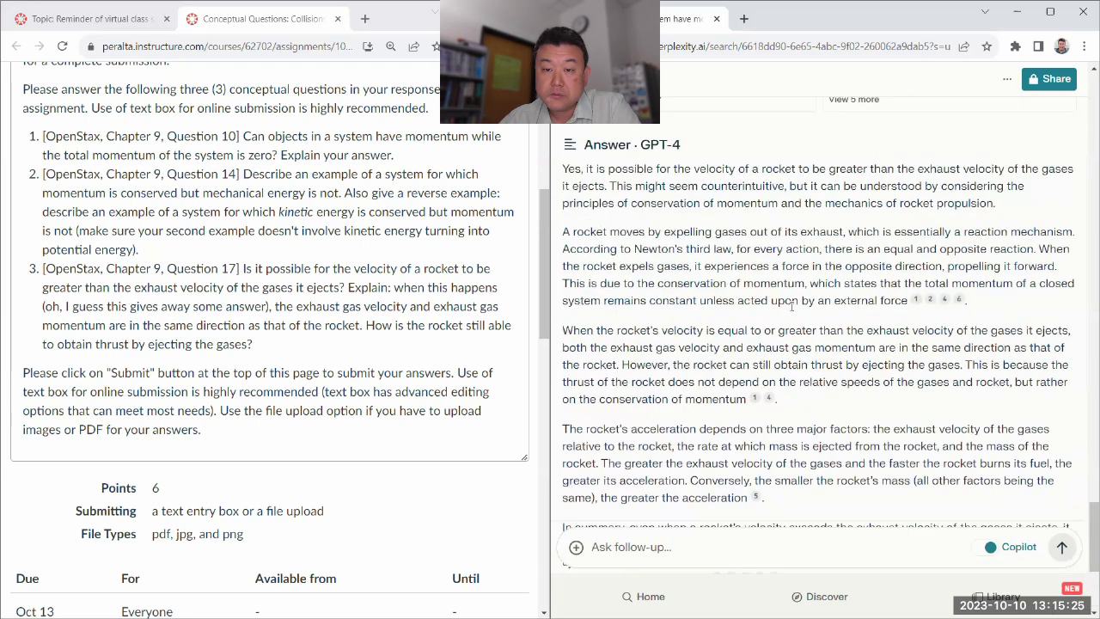
{"action": "scroll", "coordinate": [792, 309], "scroll_direction": "down", "scroll_amount": 2}
{"action": "scroll", "coordinate": [791, 309], "scroll_direction": "down", "scroll_amount": 2}
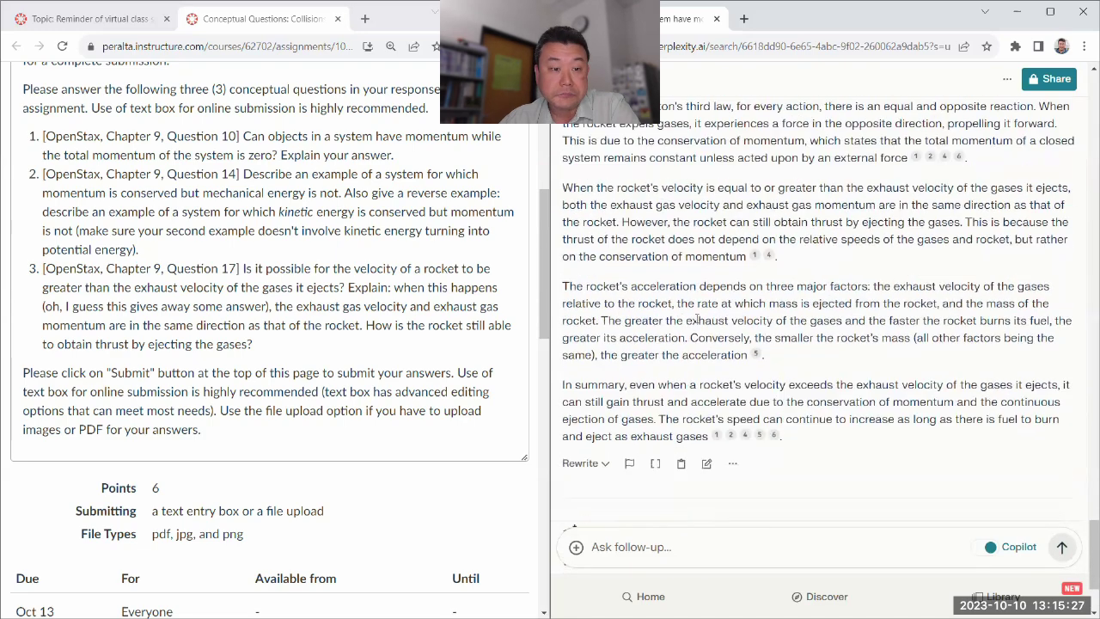
{"action": "scroll", "coordinate": [239, 335], "scroll_direction": "down", "scroll_amount": 3}
{"action": "scroll", "coordinate": [241, 335], "scroll_direction": "up", "scroll_amount": 3}
{"action": "scroll", "coordinate": [241, 329], "scroll_direction": "up", "scroll_amount": 1}
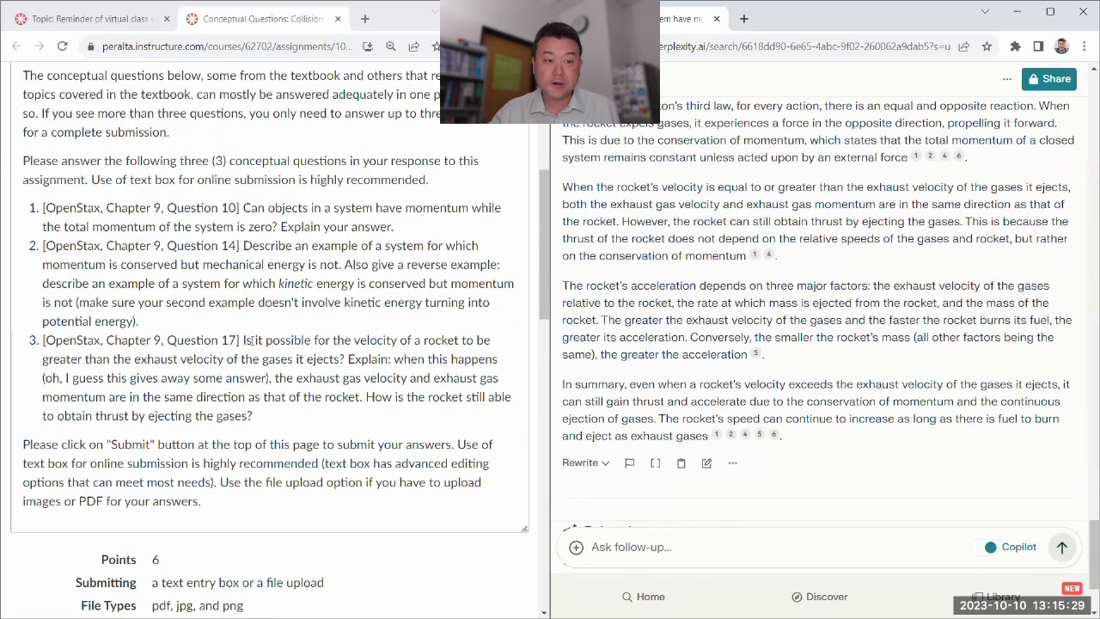
{"action": "scroll", "coordinate": [747, 338], "scroll_direction": "down", "scroll_amount": 4}
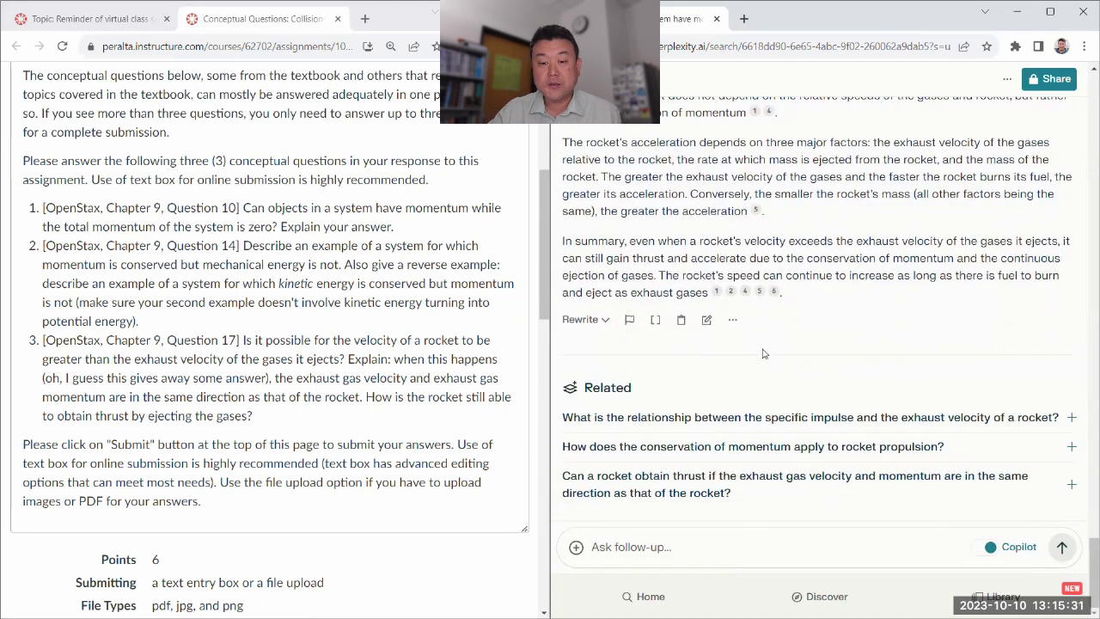
{"action": "scroll", "coordinate": [762, 352], "scroll_direction": "up", "scroll_amount": 12}
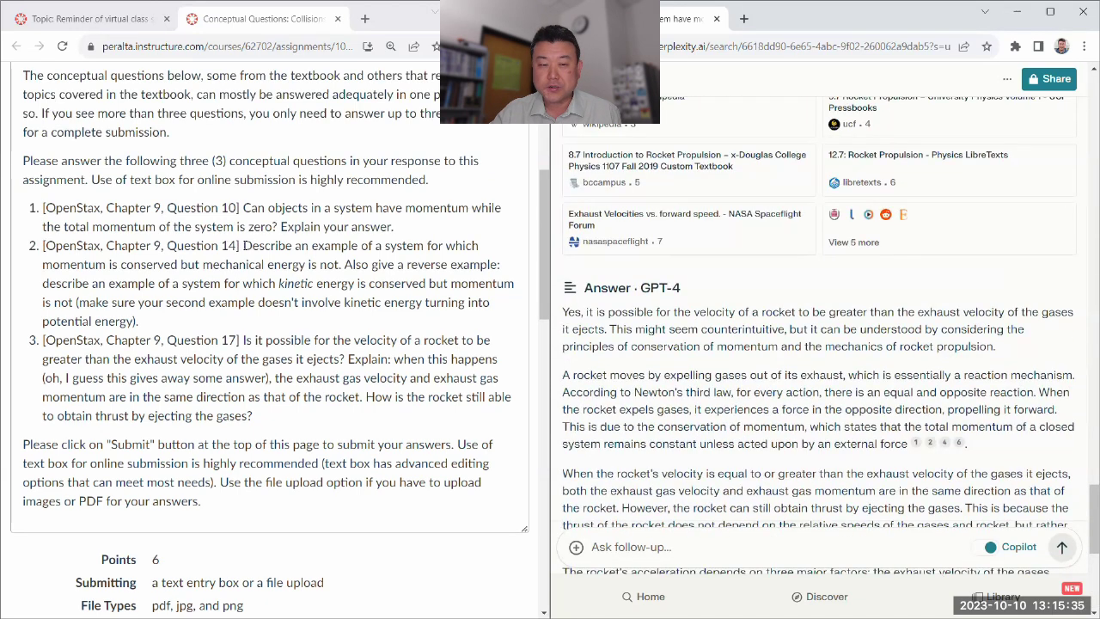
Reread assignment question 2 on conserved momentum and energy, and look over all three conceptual questions as a set
{"action": "left_click_drag", "start_coordinate": [243, 246], "coordinate": [275, 318]}
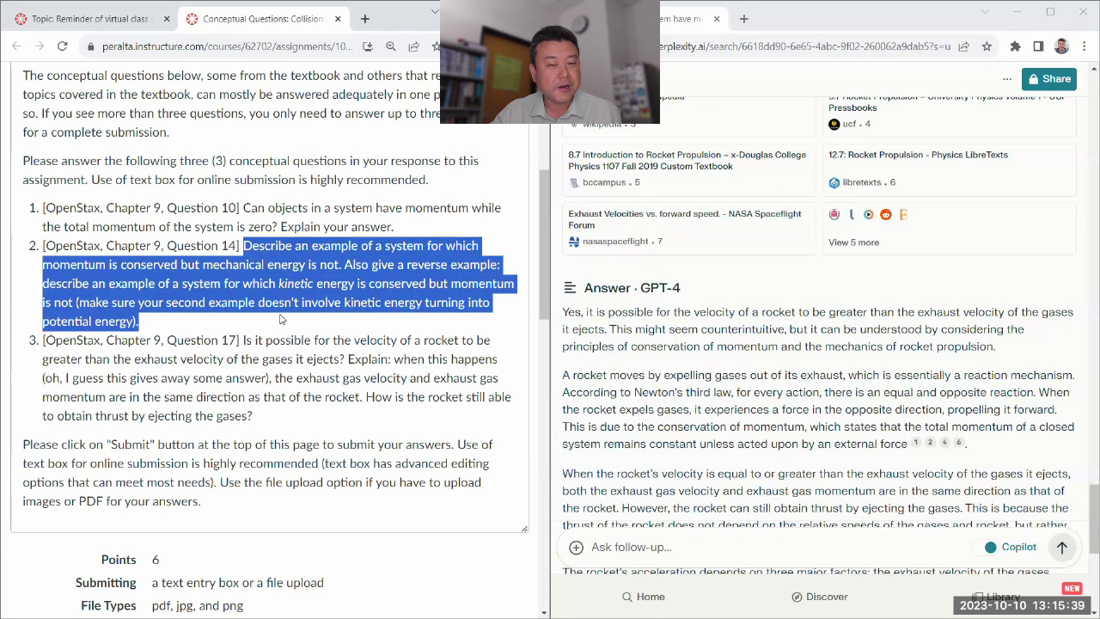
{"action": "left_click", "coordinate": [489, 448]}
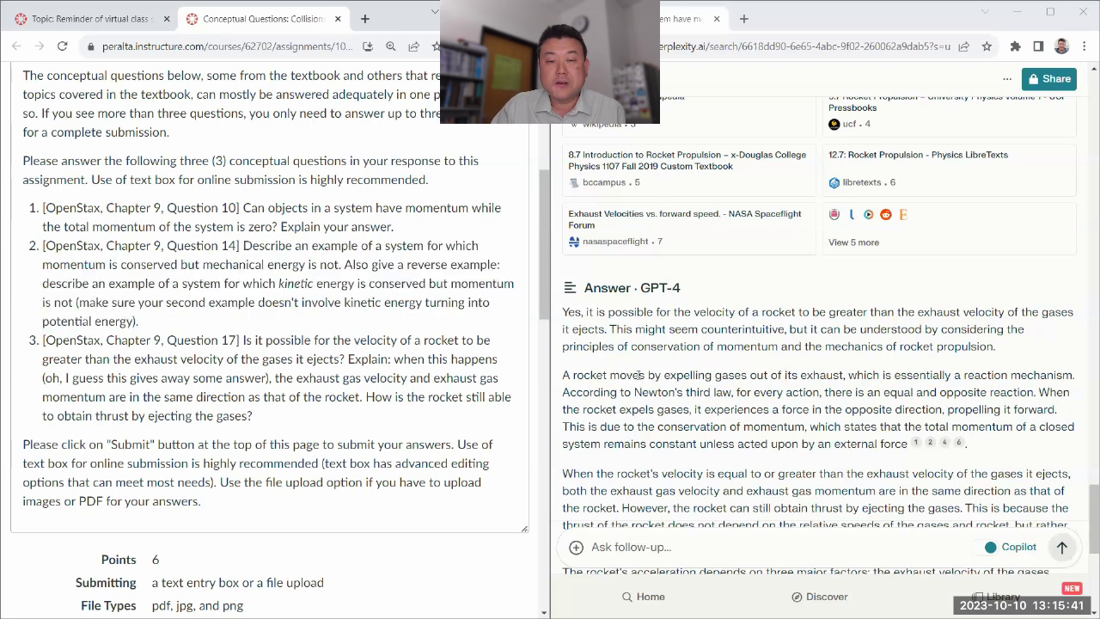
{"action": "scroll", "coordinate": [639, 375], "scroll_direction": "down", "scroll_amount": 5}
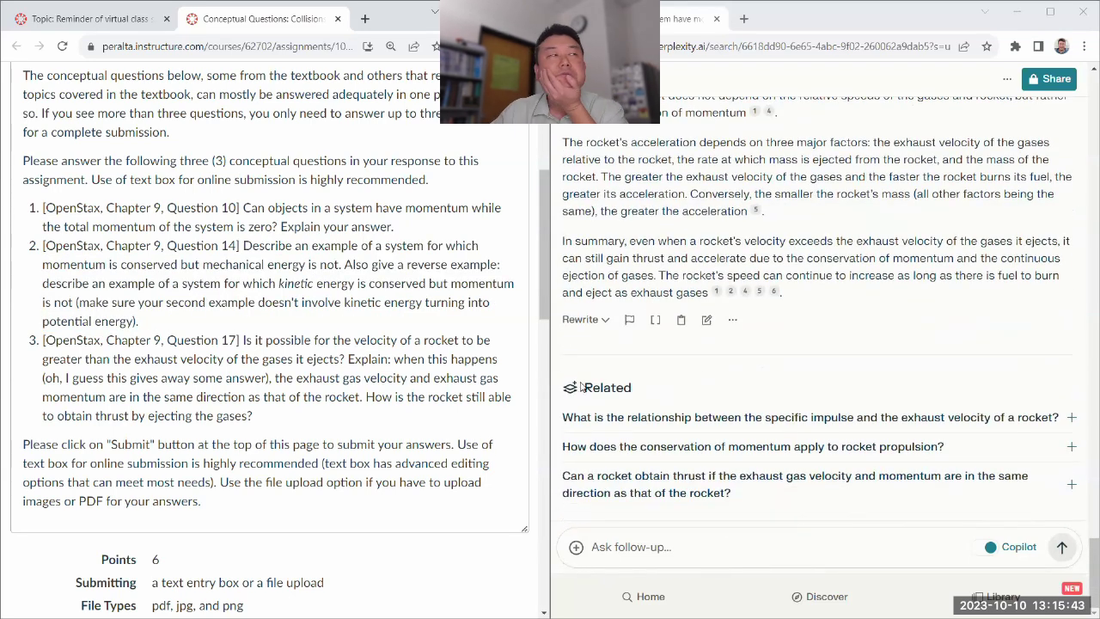
{"action": "left_click", "coordinate": [665, 554]}
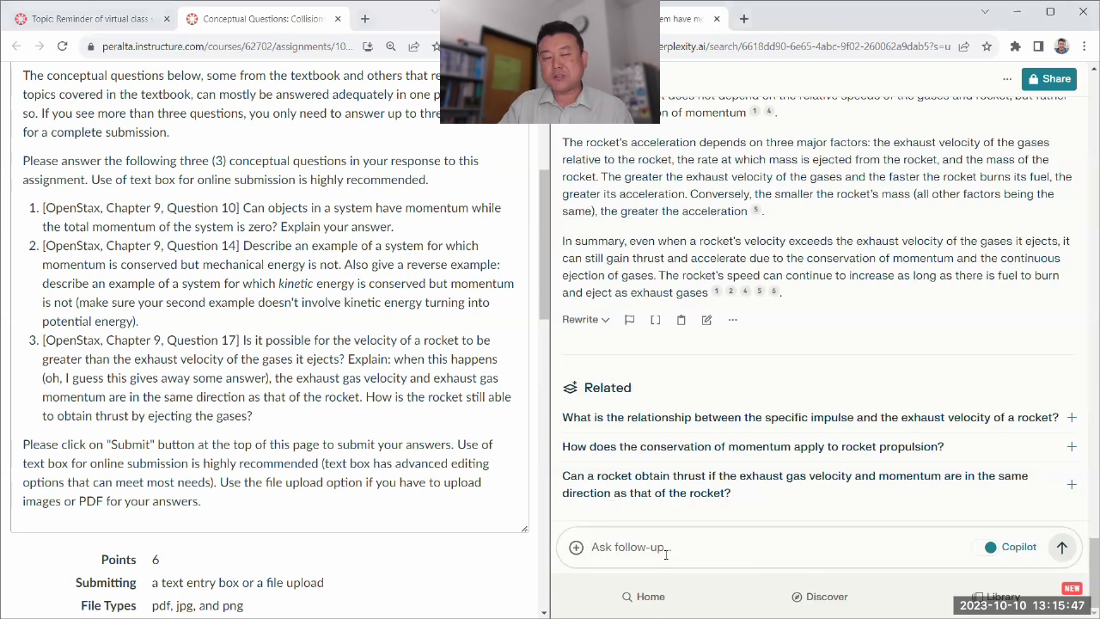
{"action": "left_click_drag", "start_coordinate": [305, 424], "coordinate": [44, 209]}
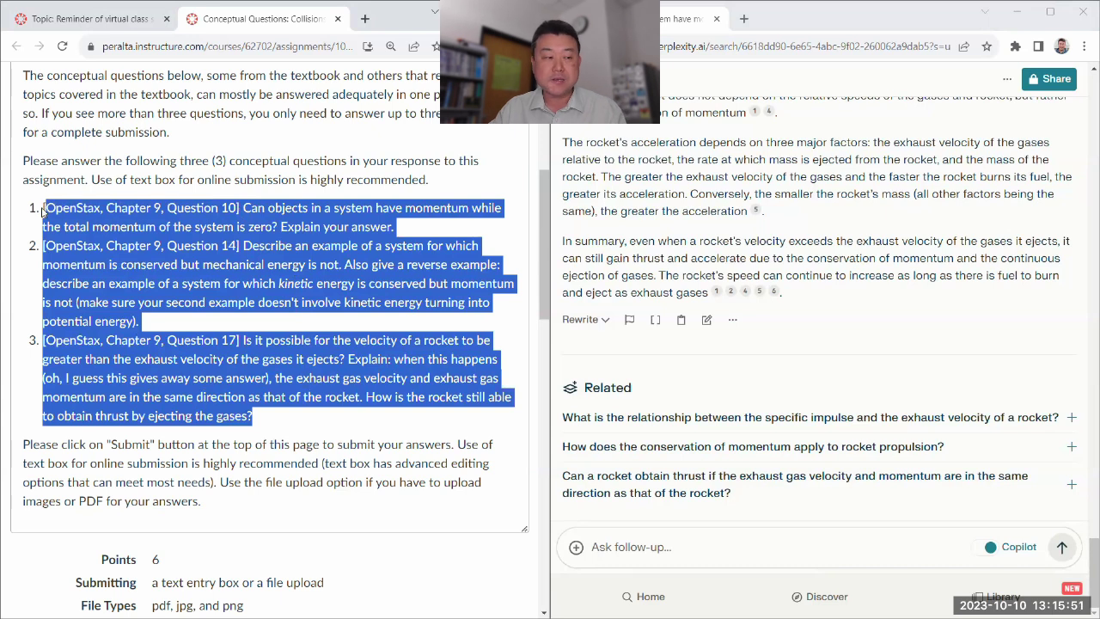
{"action": "left_click", "coordinate": [118, 177]}
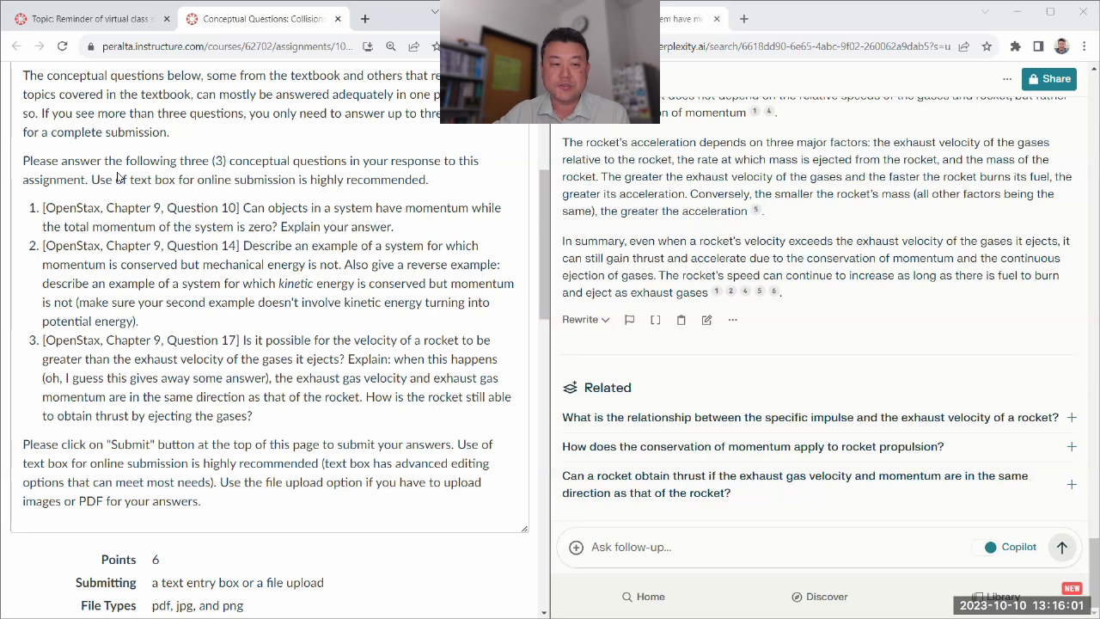
Read the assignment's peer-grading instructions and revisit the rocket answer's explanation of propulsion and thrust
{"action": "scroll", "coordinate": [133, 273], "scroll_direction": "up", "scroll_amount": 2}
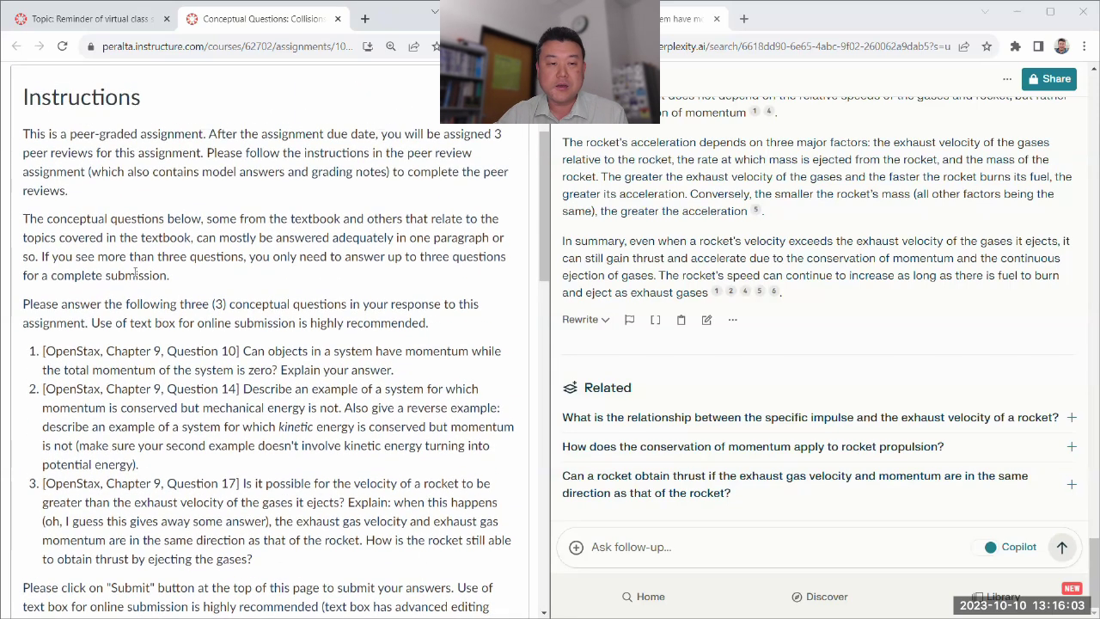
{"action": "scroll", "coordinate": [135, 273], "scroll_direction": "up", "scroll_amount": 2}
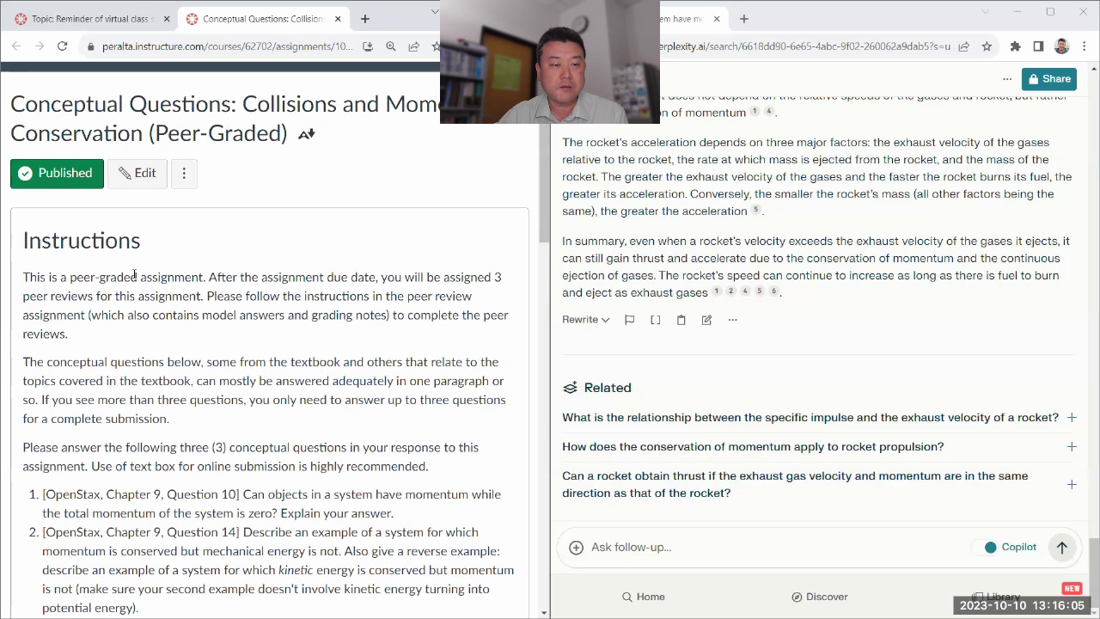
{"action": "scroll", "coordinate": [135, 275], "scroll_direction": "down", "scroll_amount": 1}
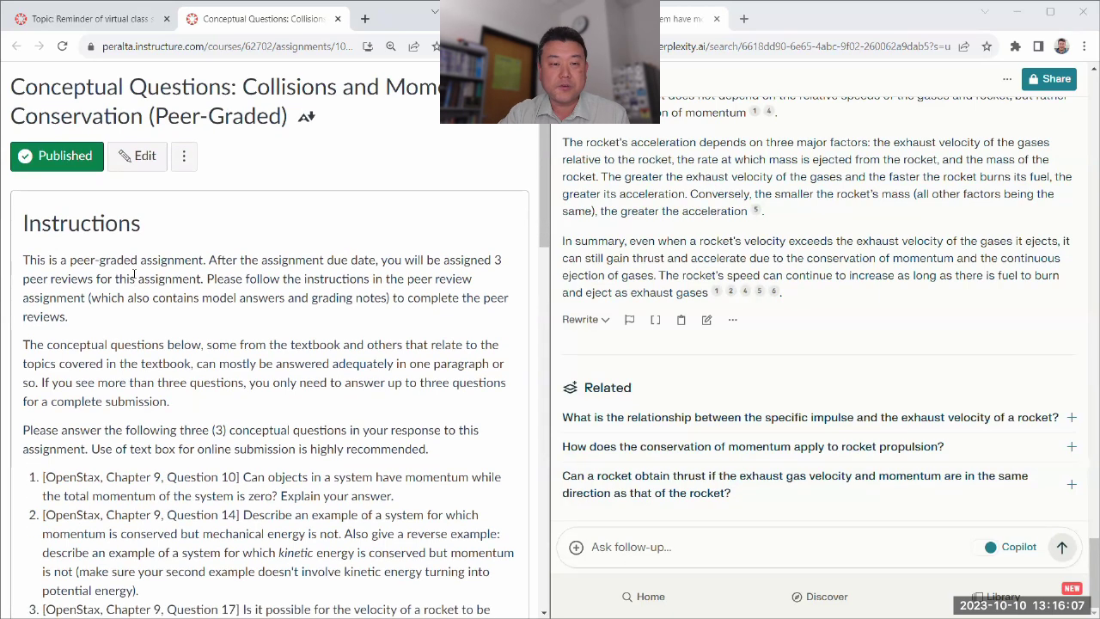
{"action": "scroll", "coordinate": [615, 240], "scroll_direction": "up", "scroll_amount": 1}
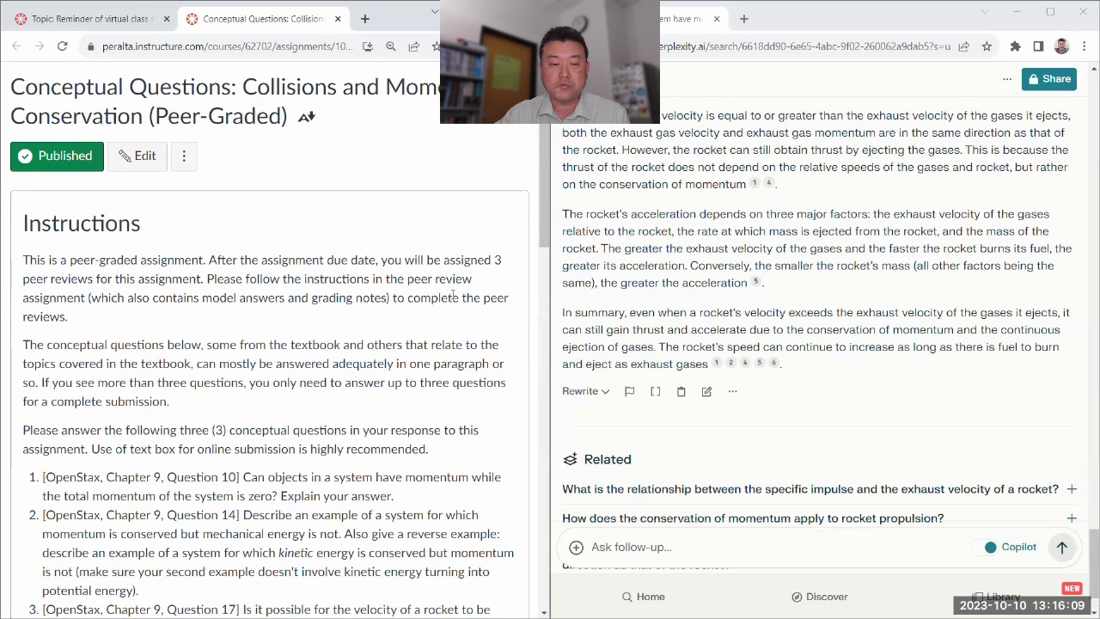
{"action": "scroll", "coordinate": [636, 325], "scroll_direction": "up", "scroll_amount": 1}
{"action": "scroll", "coordinate": [636, 325], "scroll_direction": "up", "scroll_amount": 1}
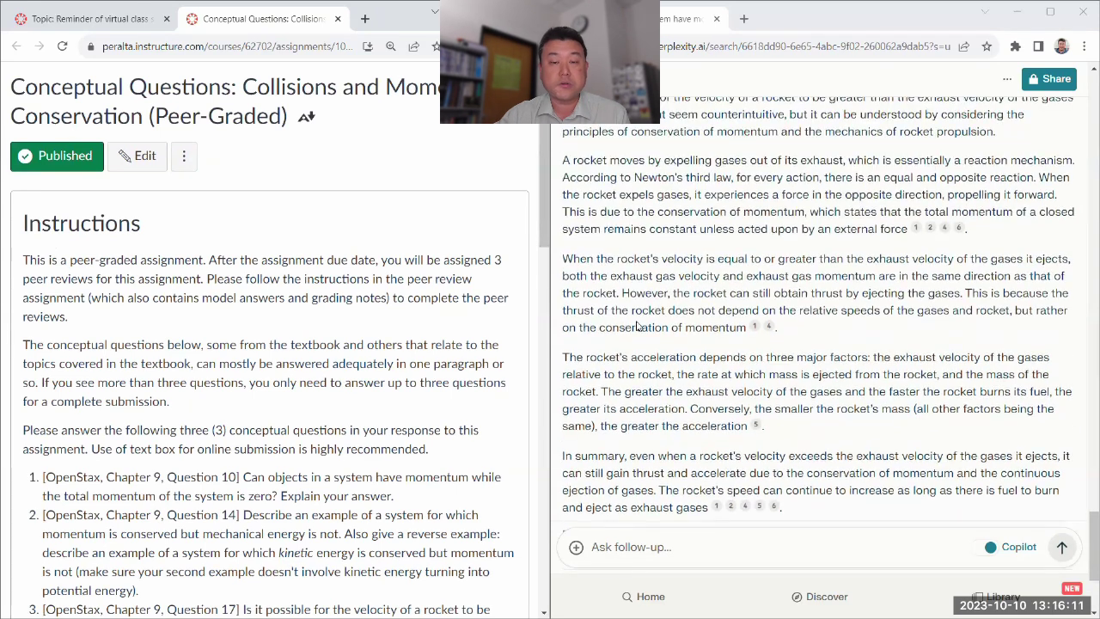